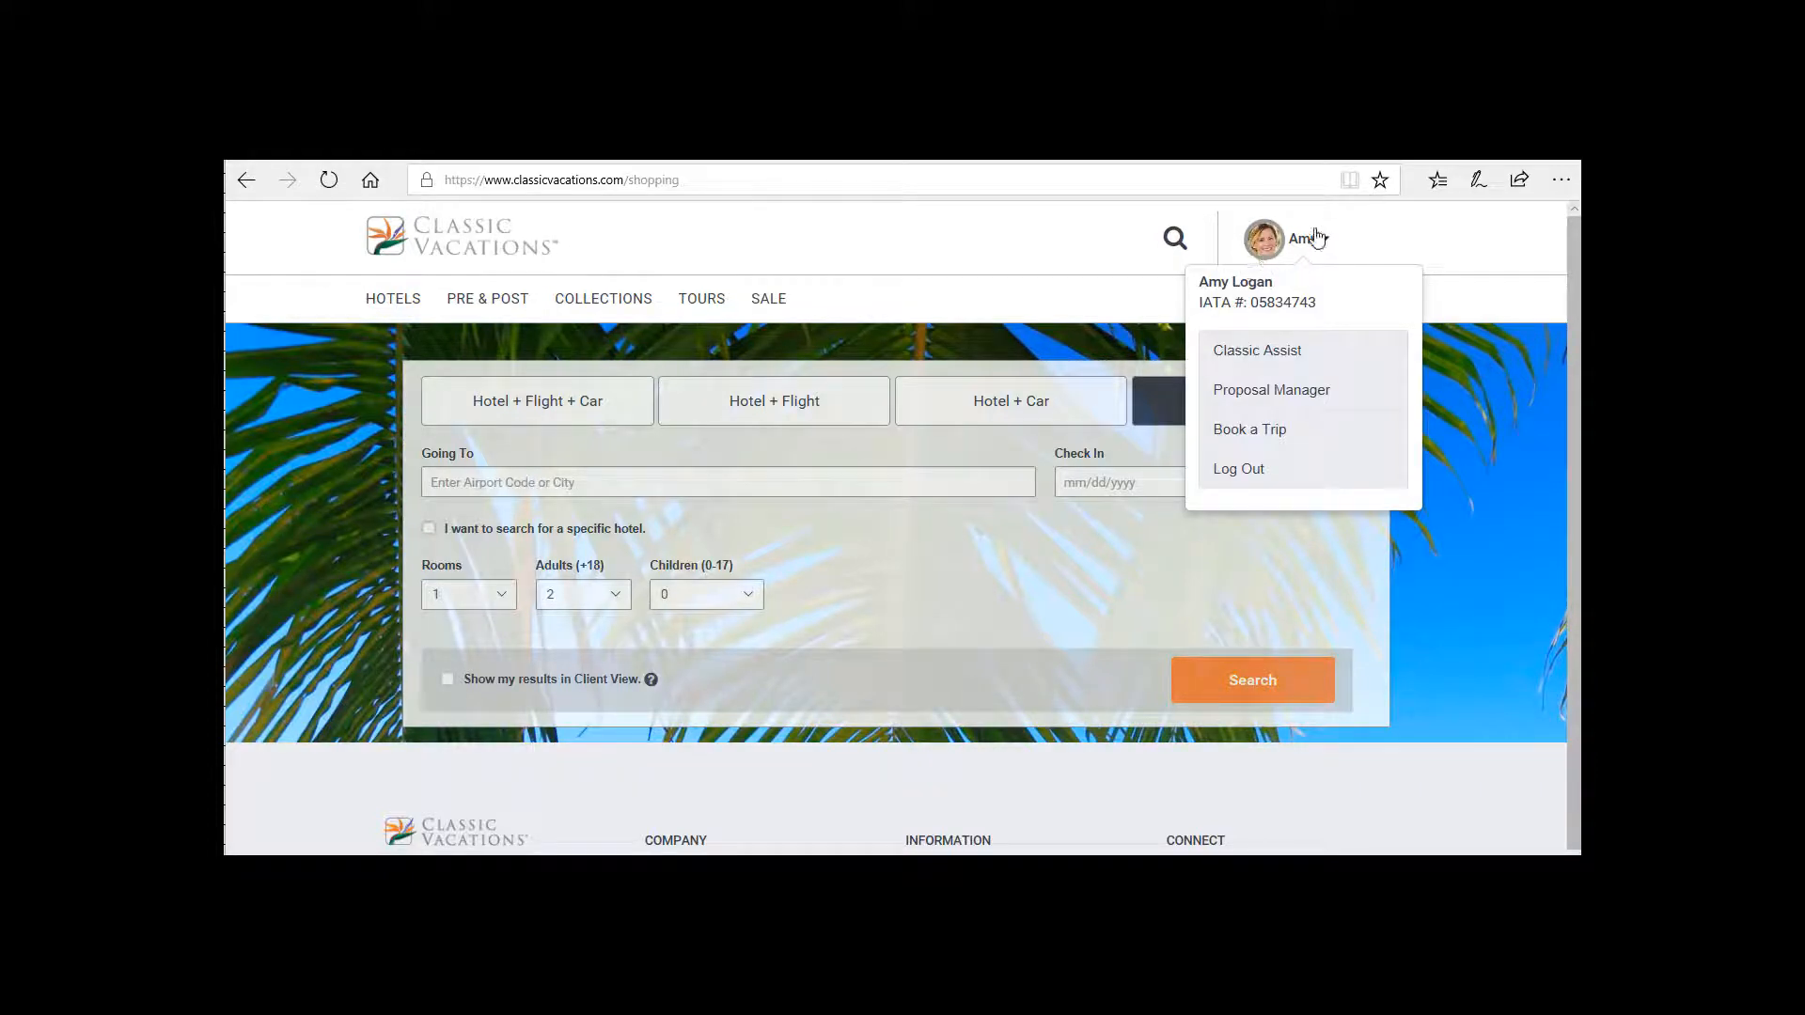
Open the Classic Assist portal from the account options and view its trip search form.
click(1269, 431)
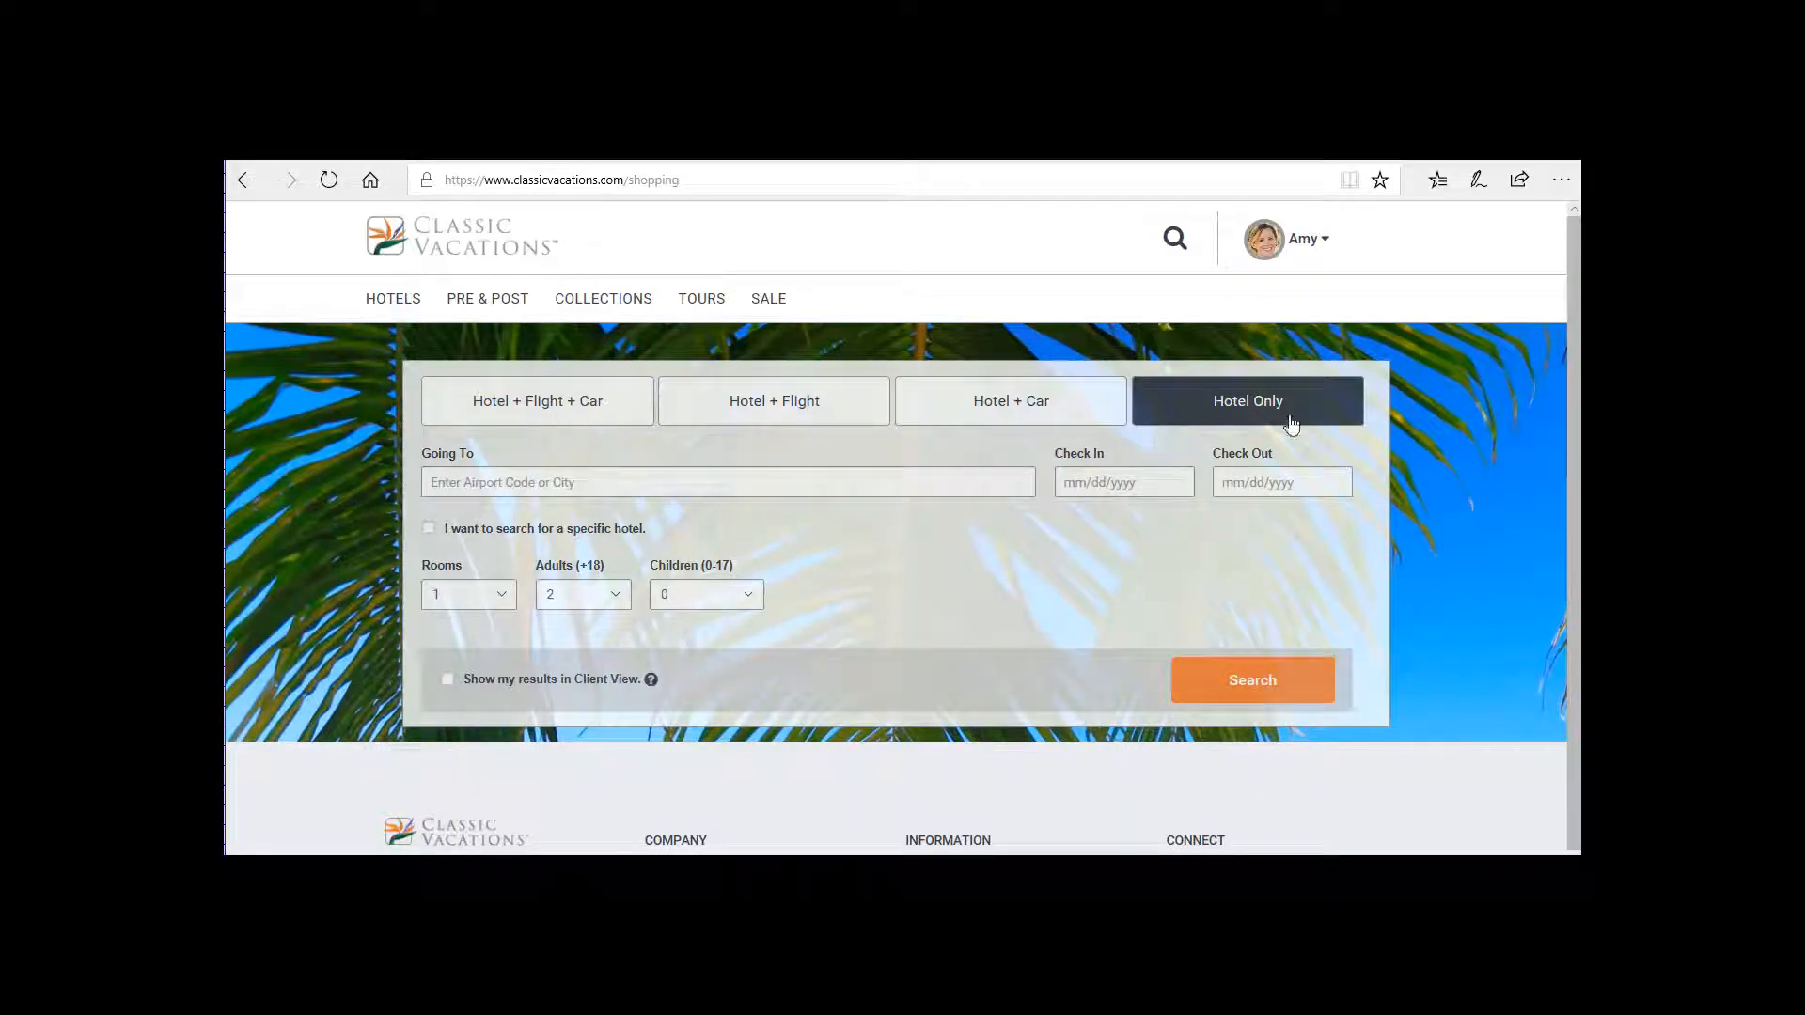
mouse_move(1235, 230)
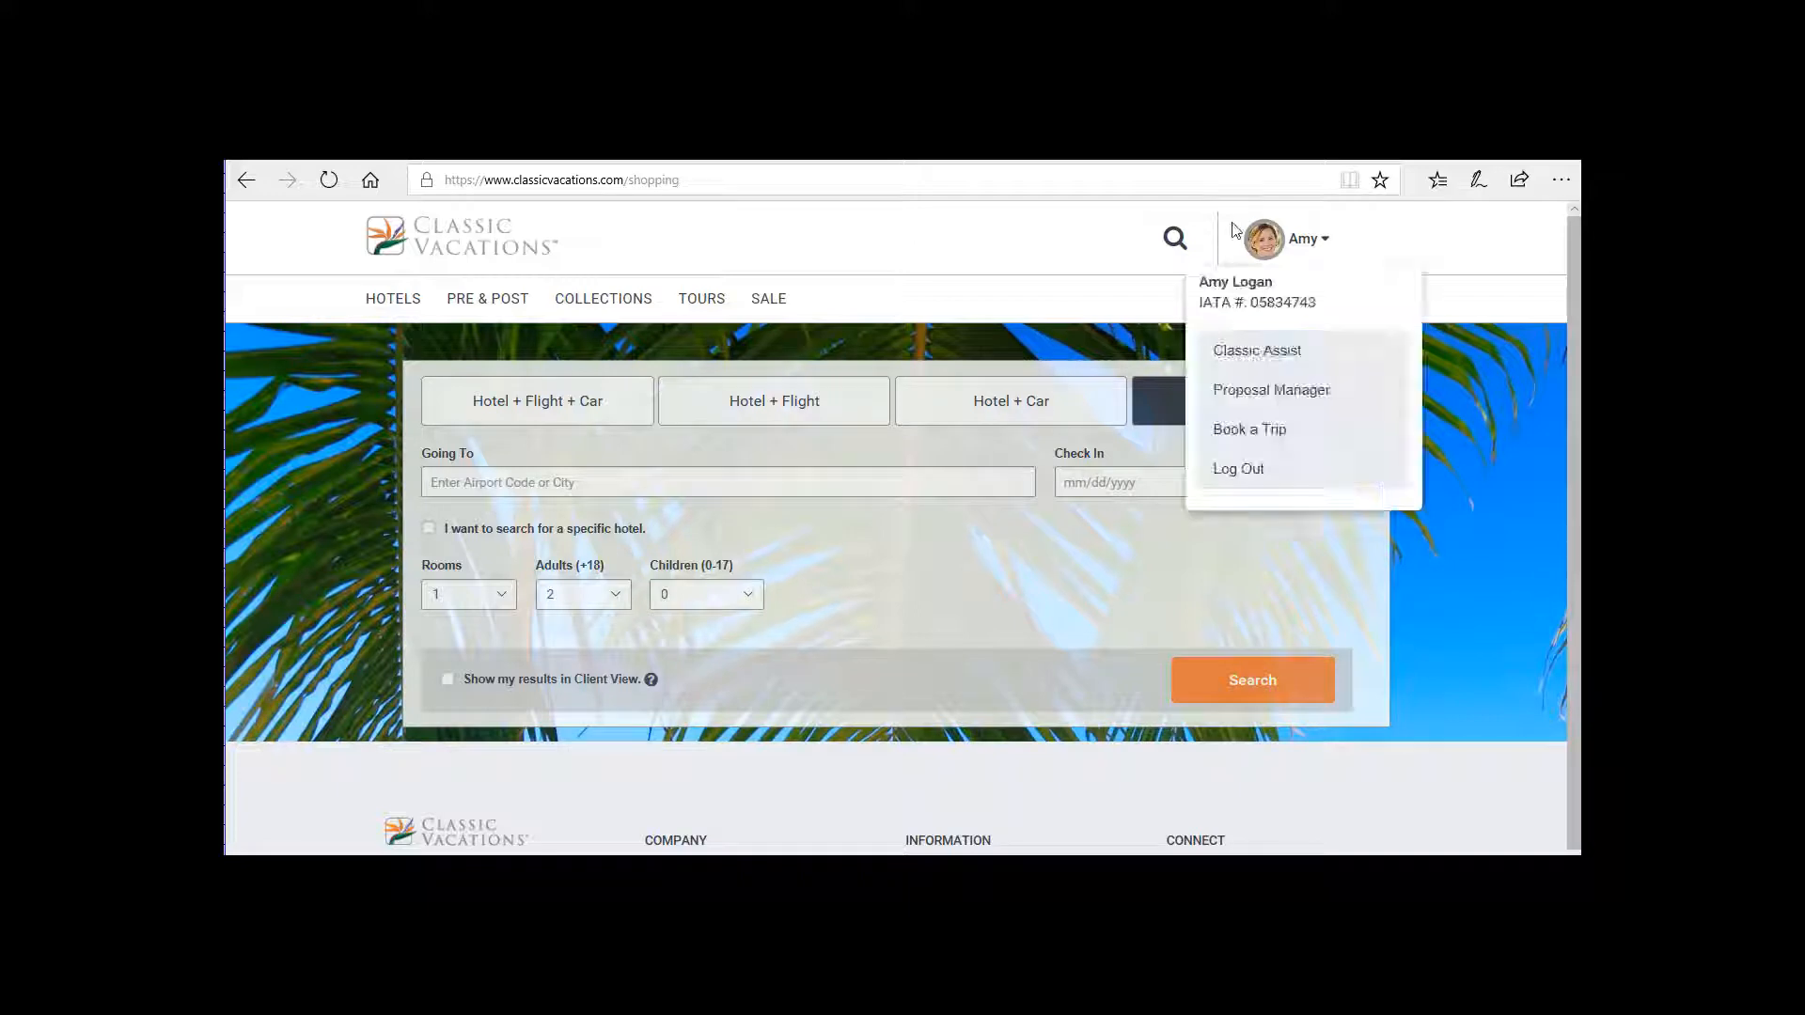
click(1245, 353)
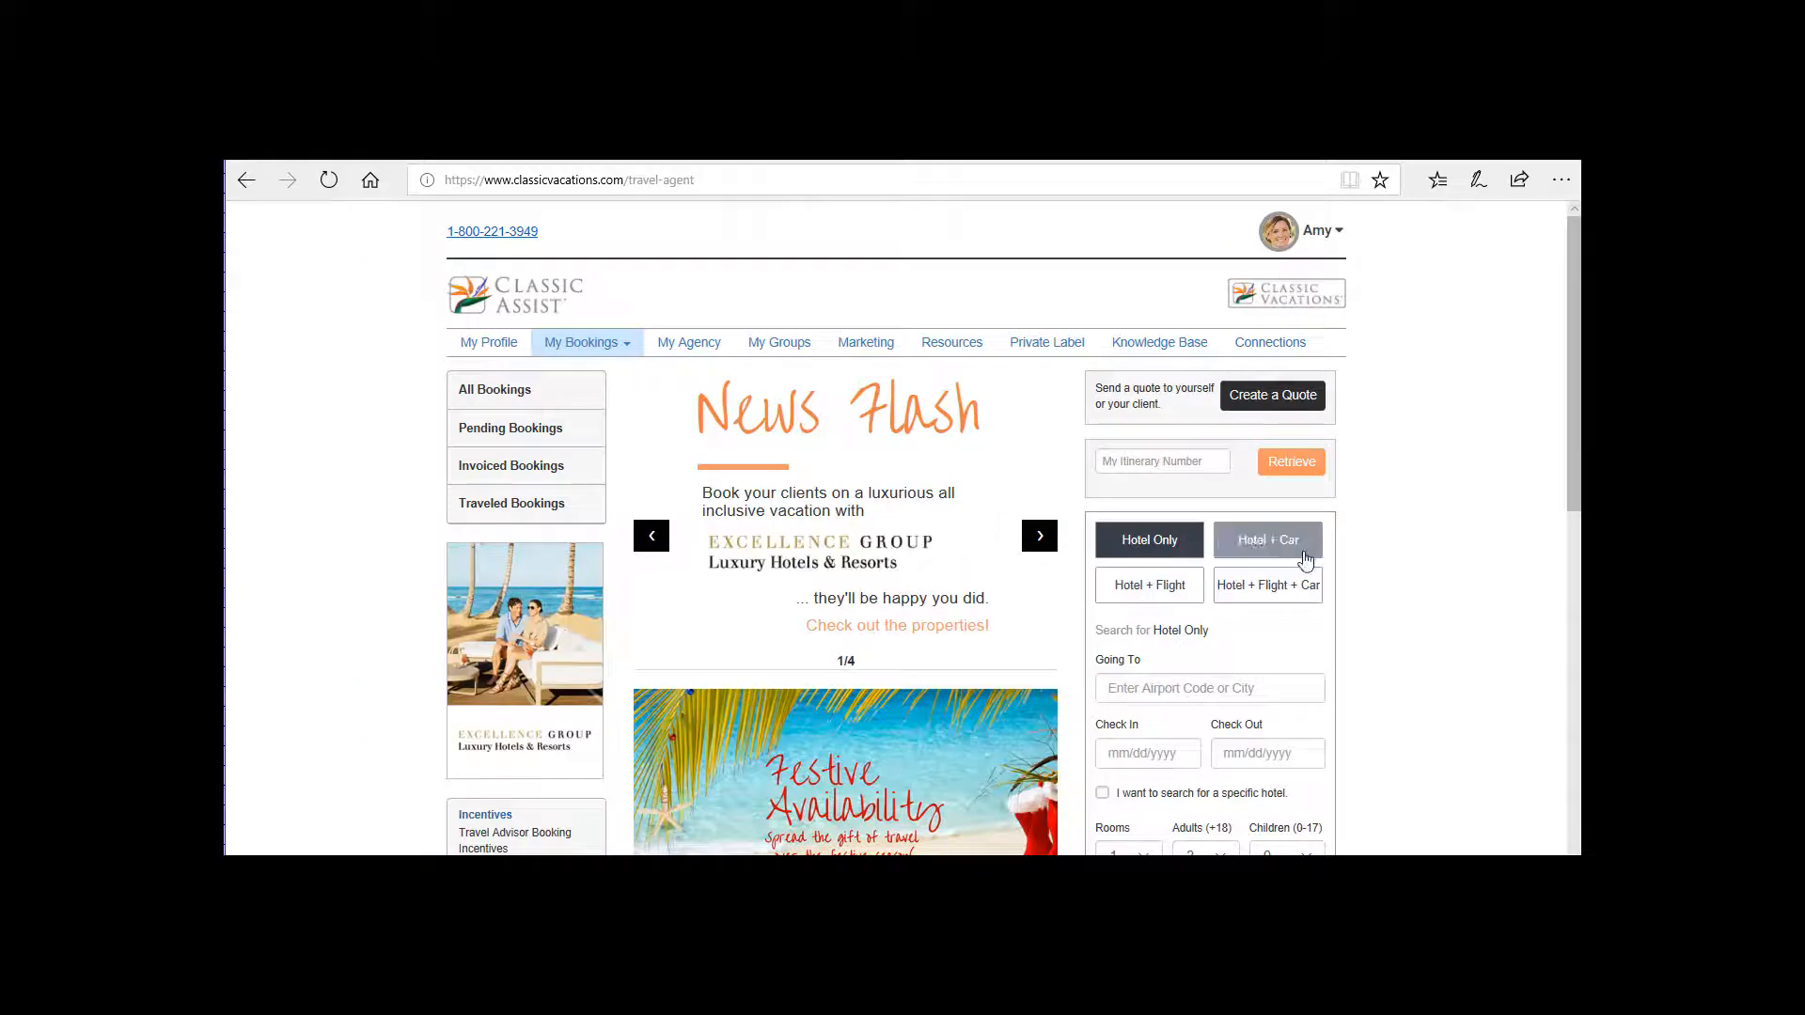
scroll(1302, 574, down, 1)
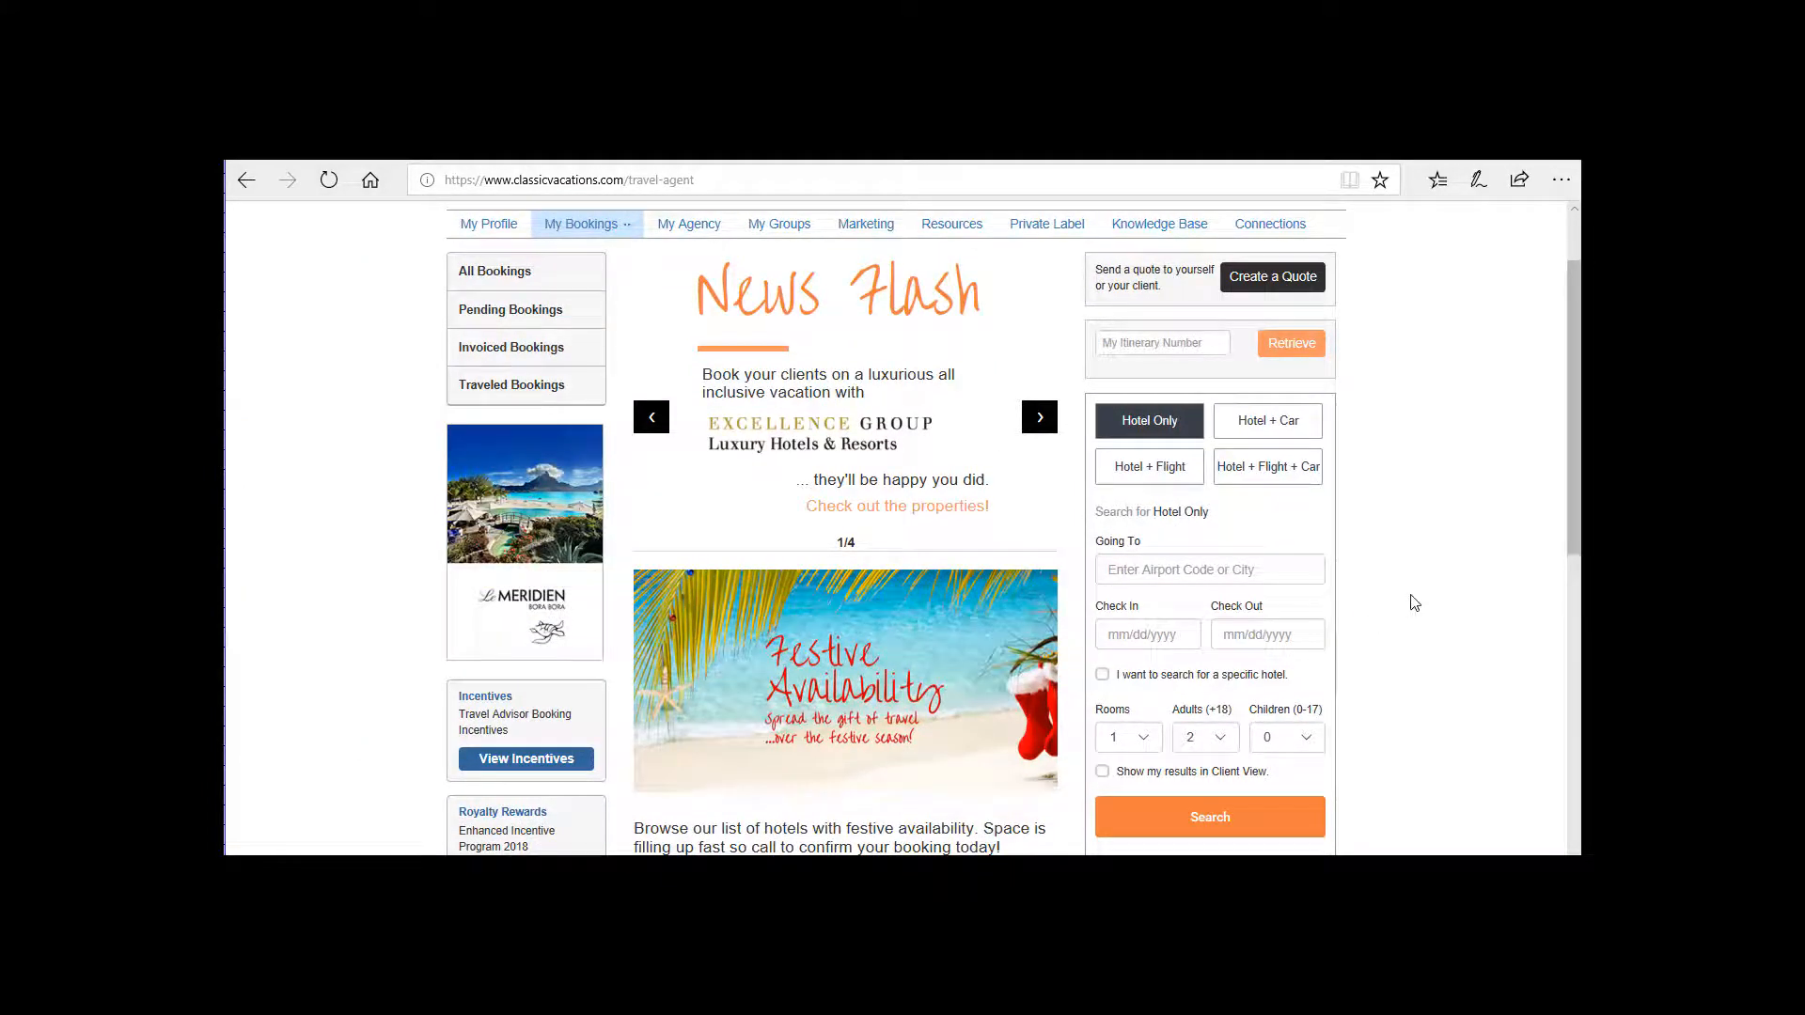
scroll(1412, 602, up, 1)
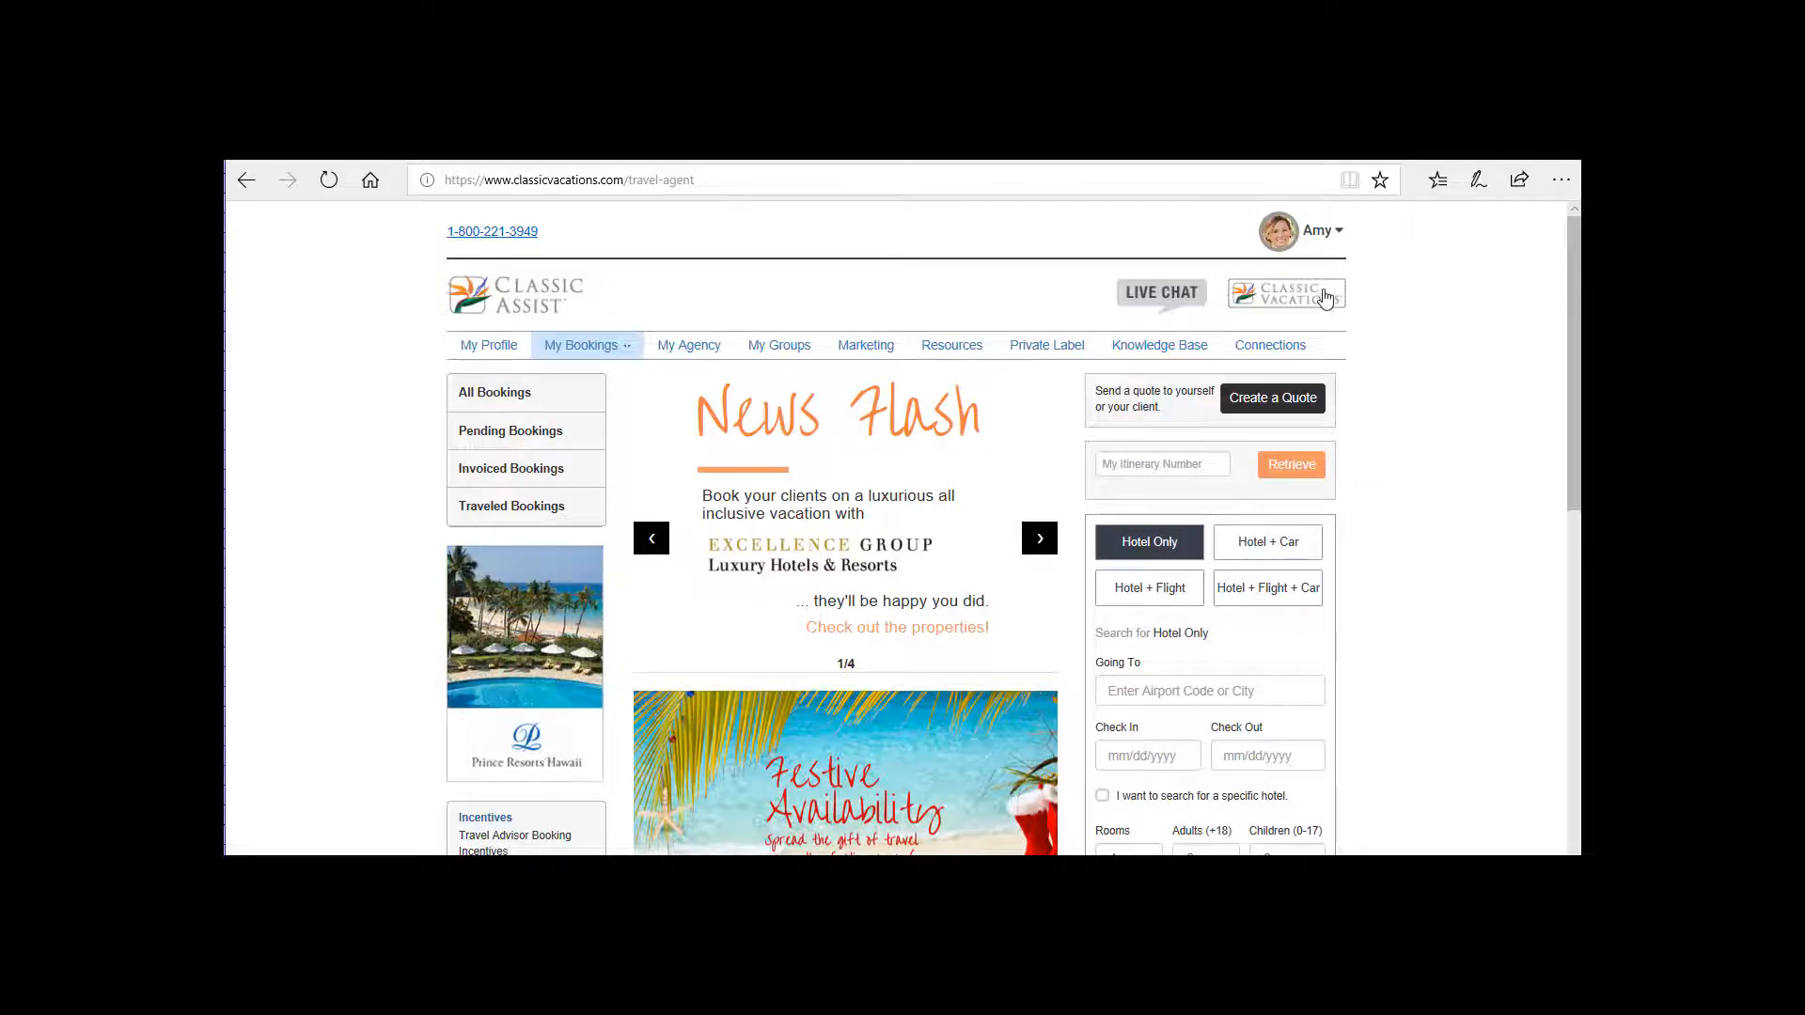
Return to the Classic Vacations site, view its home page search form, and open the Book a Trip page.
click(1328, 299)
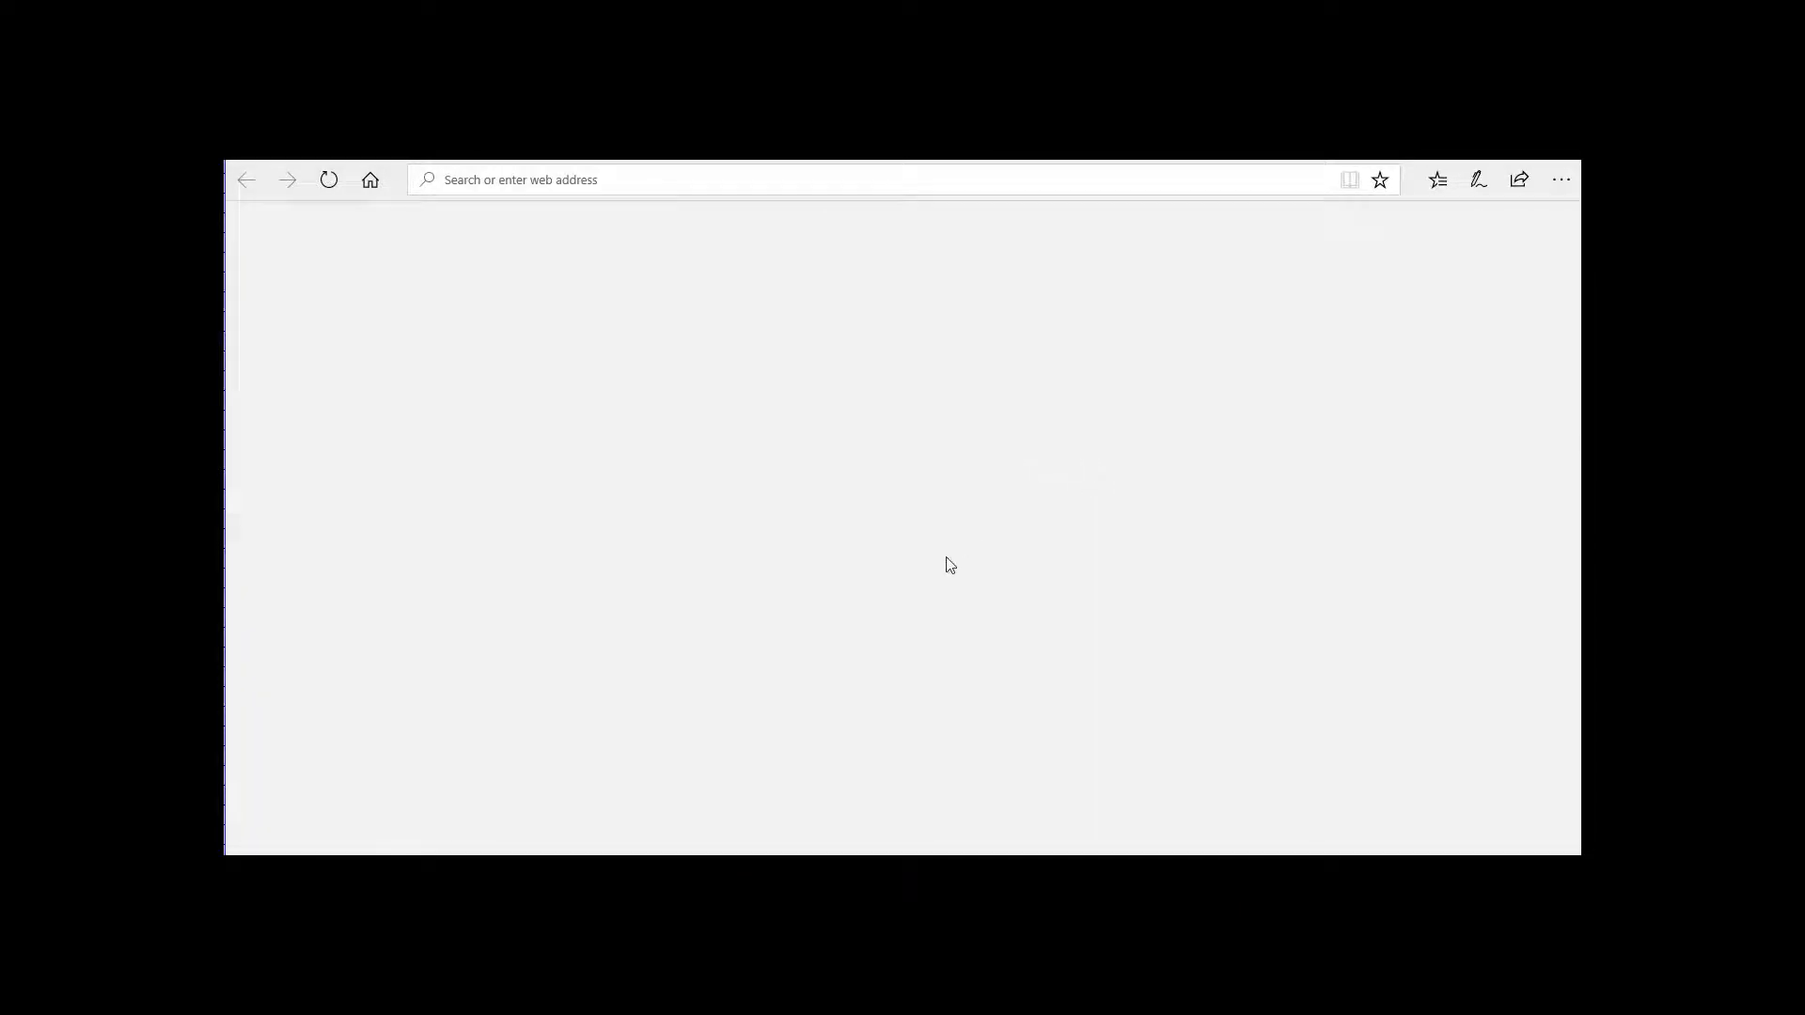
scroll(935, 549, down, 6)
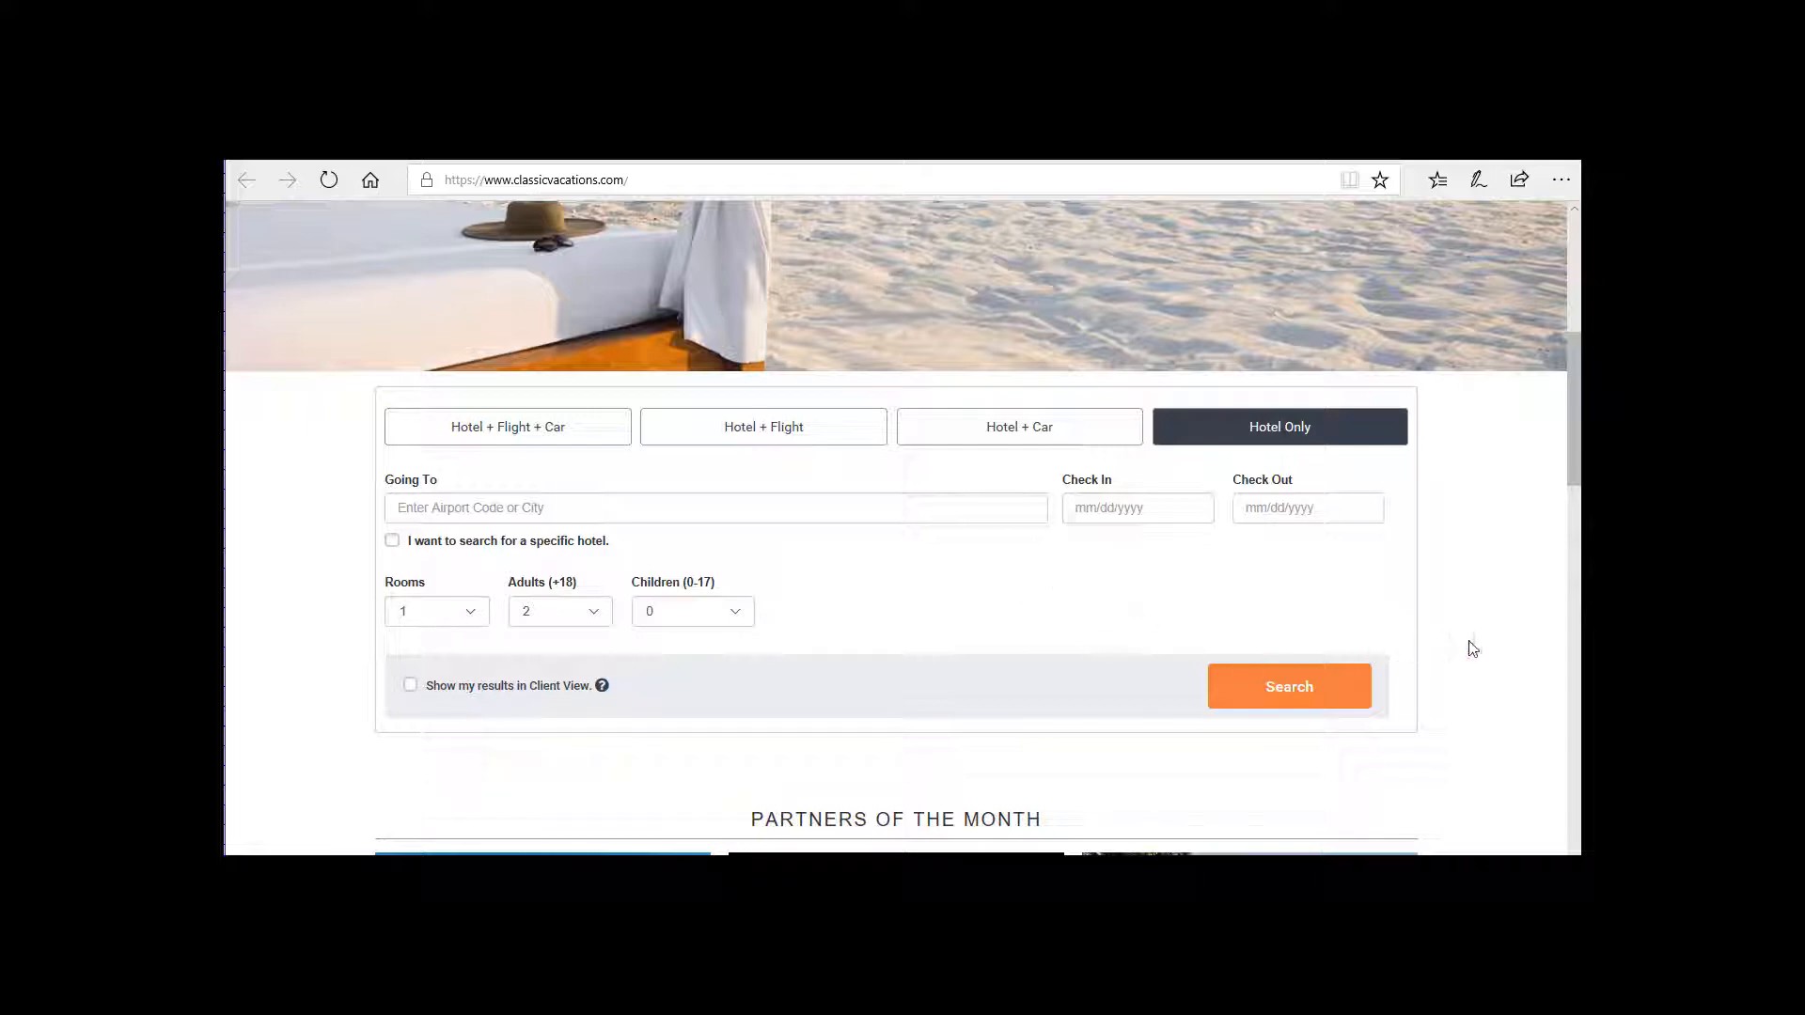
scroll(1476, 658, up, 5)
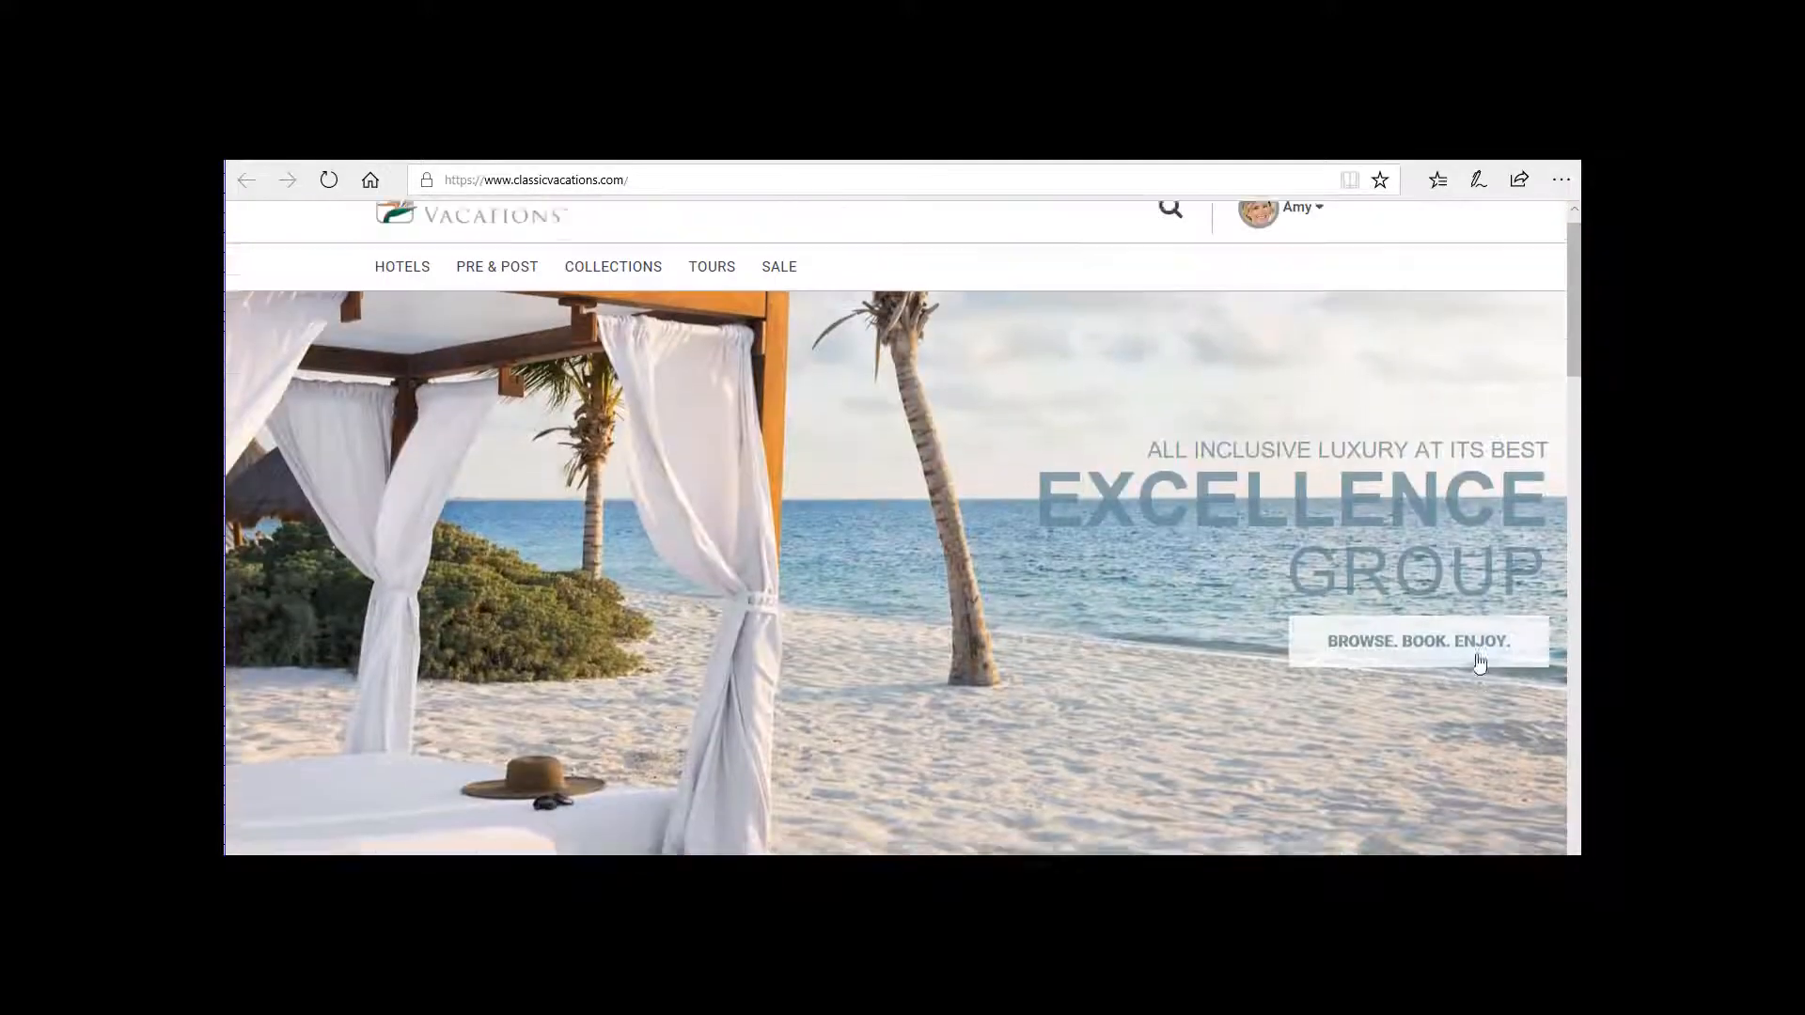
click(1298, 237)
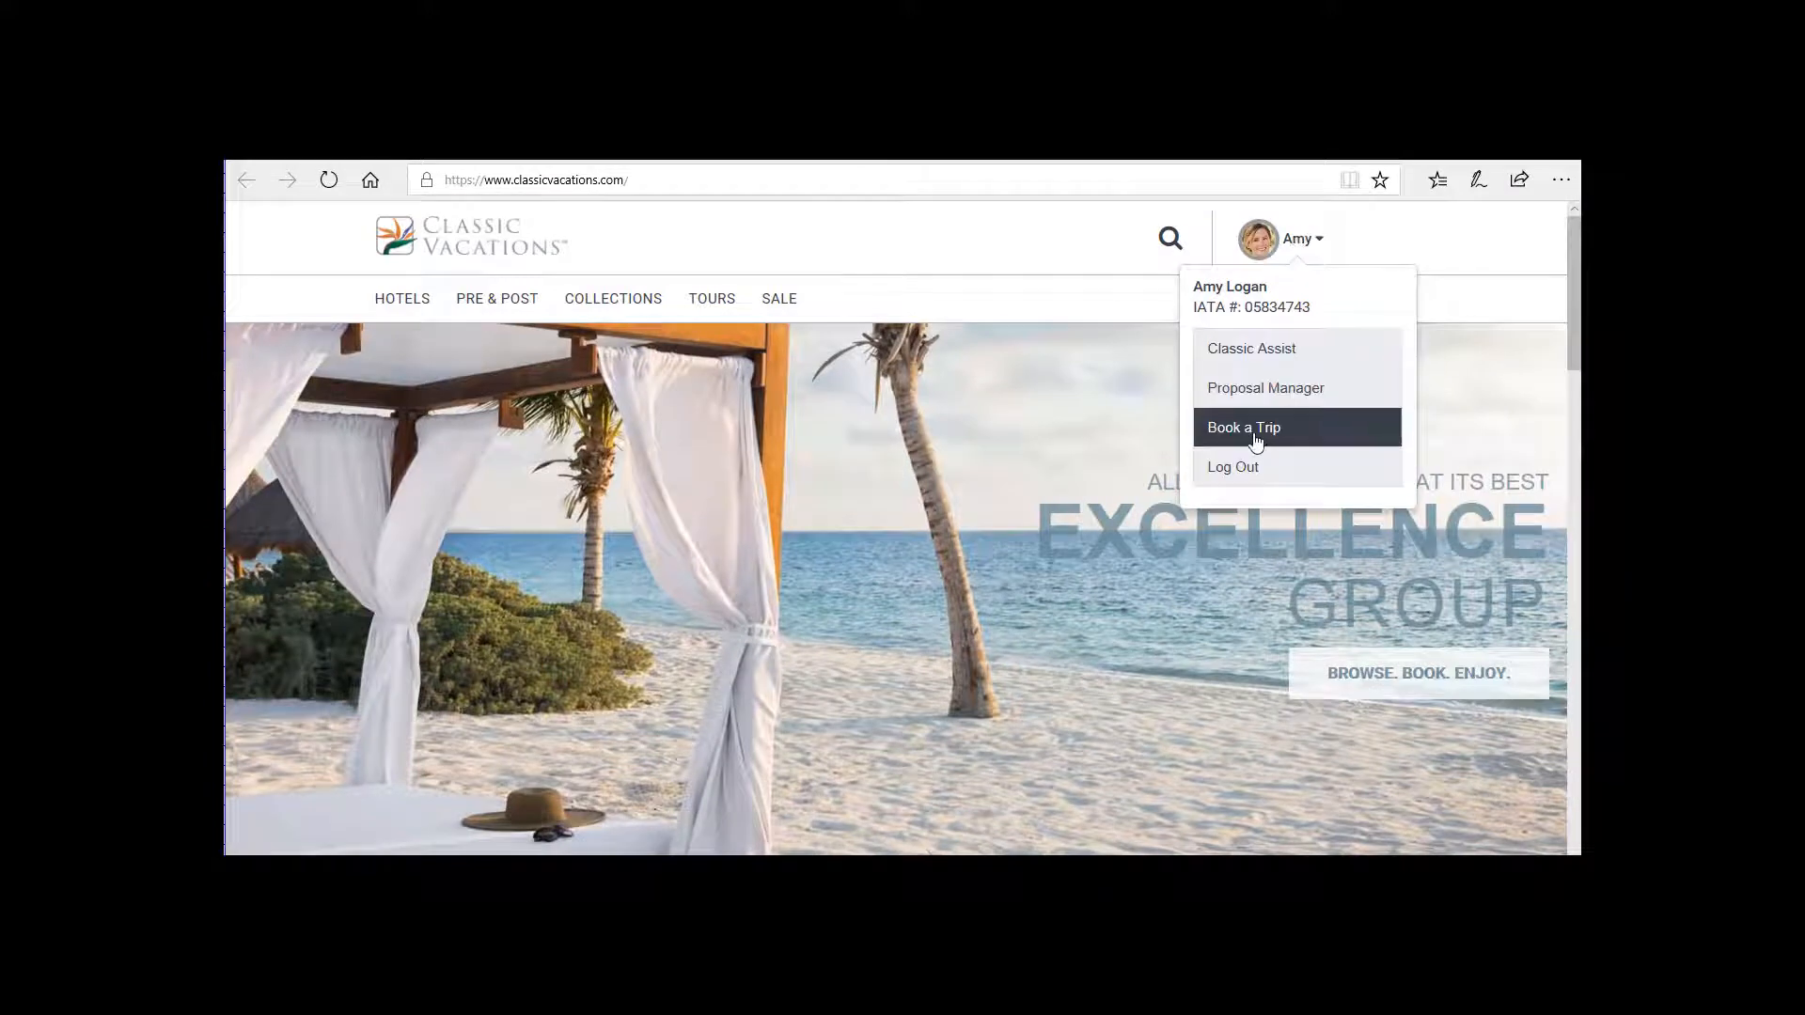
click(1256, 438)
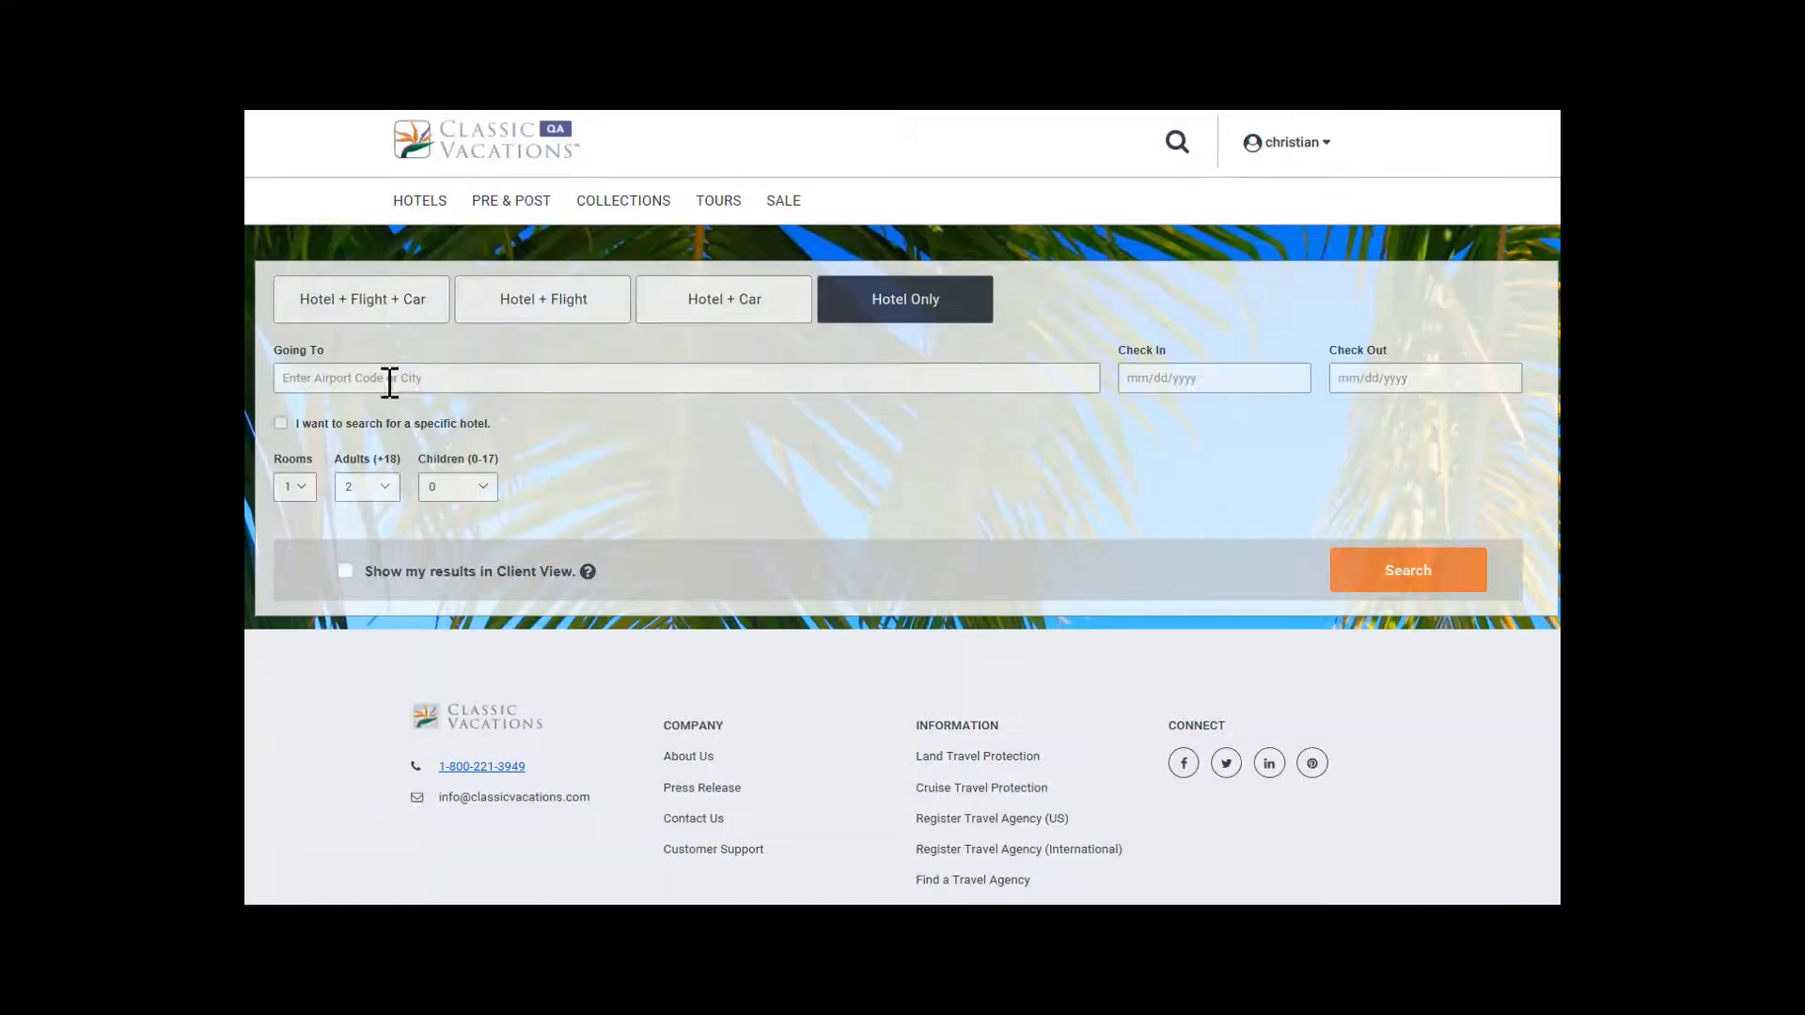
Set the Hotel Only destination to Cancun, Mexico (CUN) with a specific-hotel search, and enter "fairm" as the preferred hotel name.
click(280, 423)
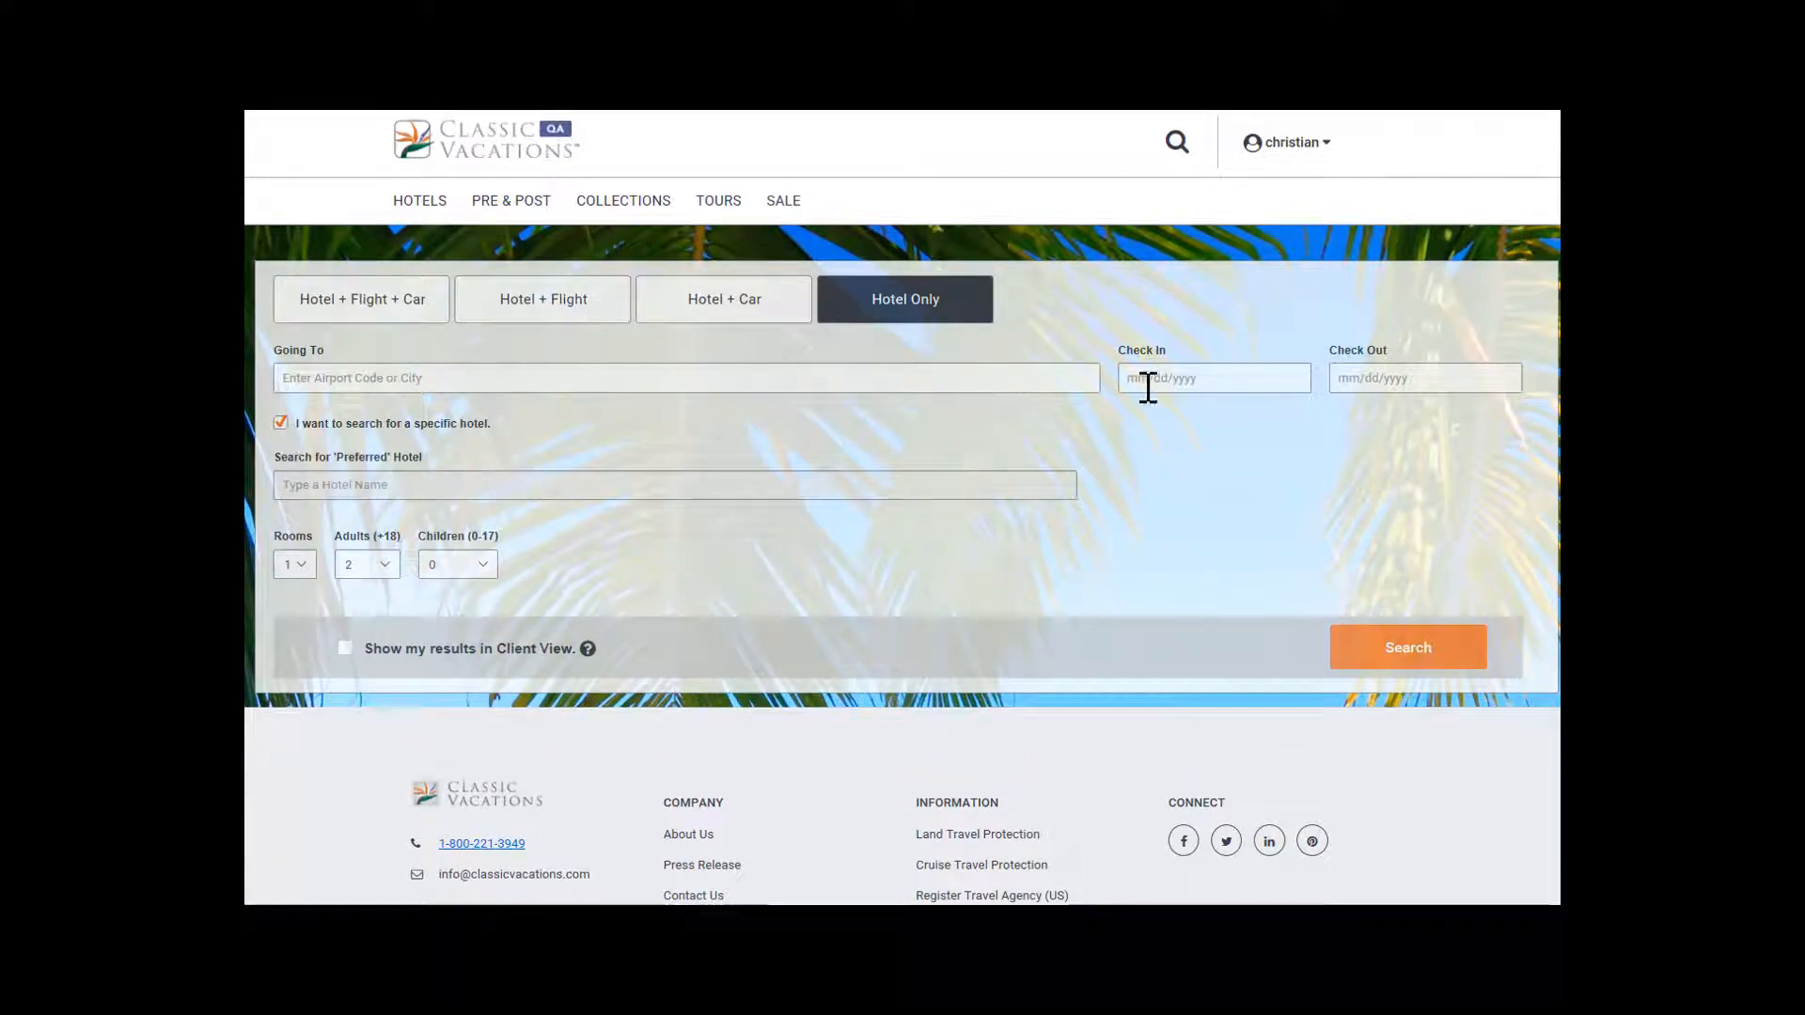
click(408, 377)
text(cu)
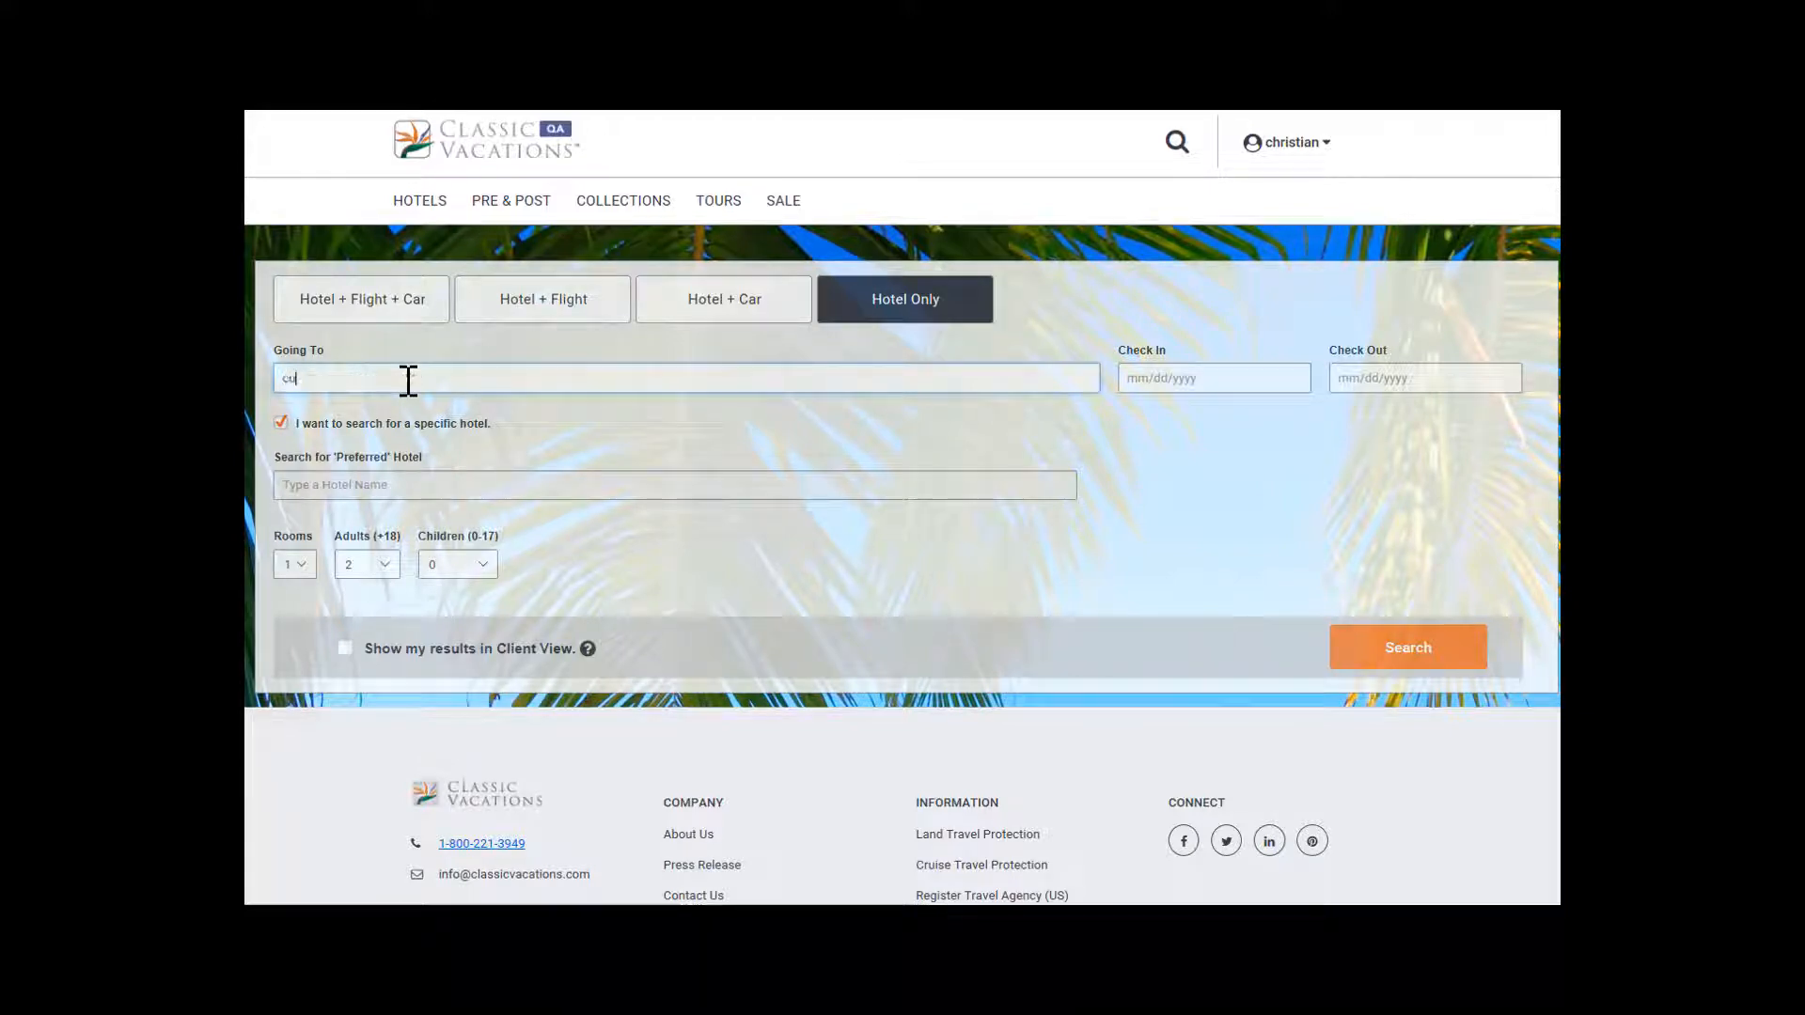
text(n)
click(414, 411)
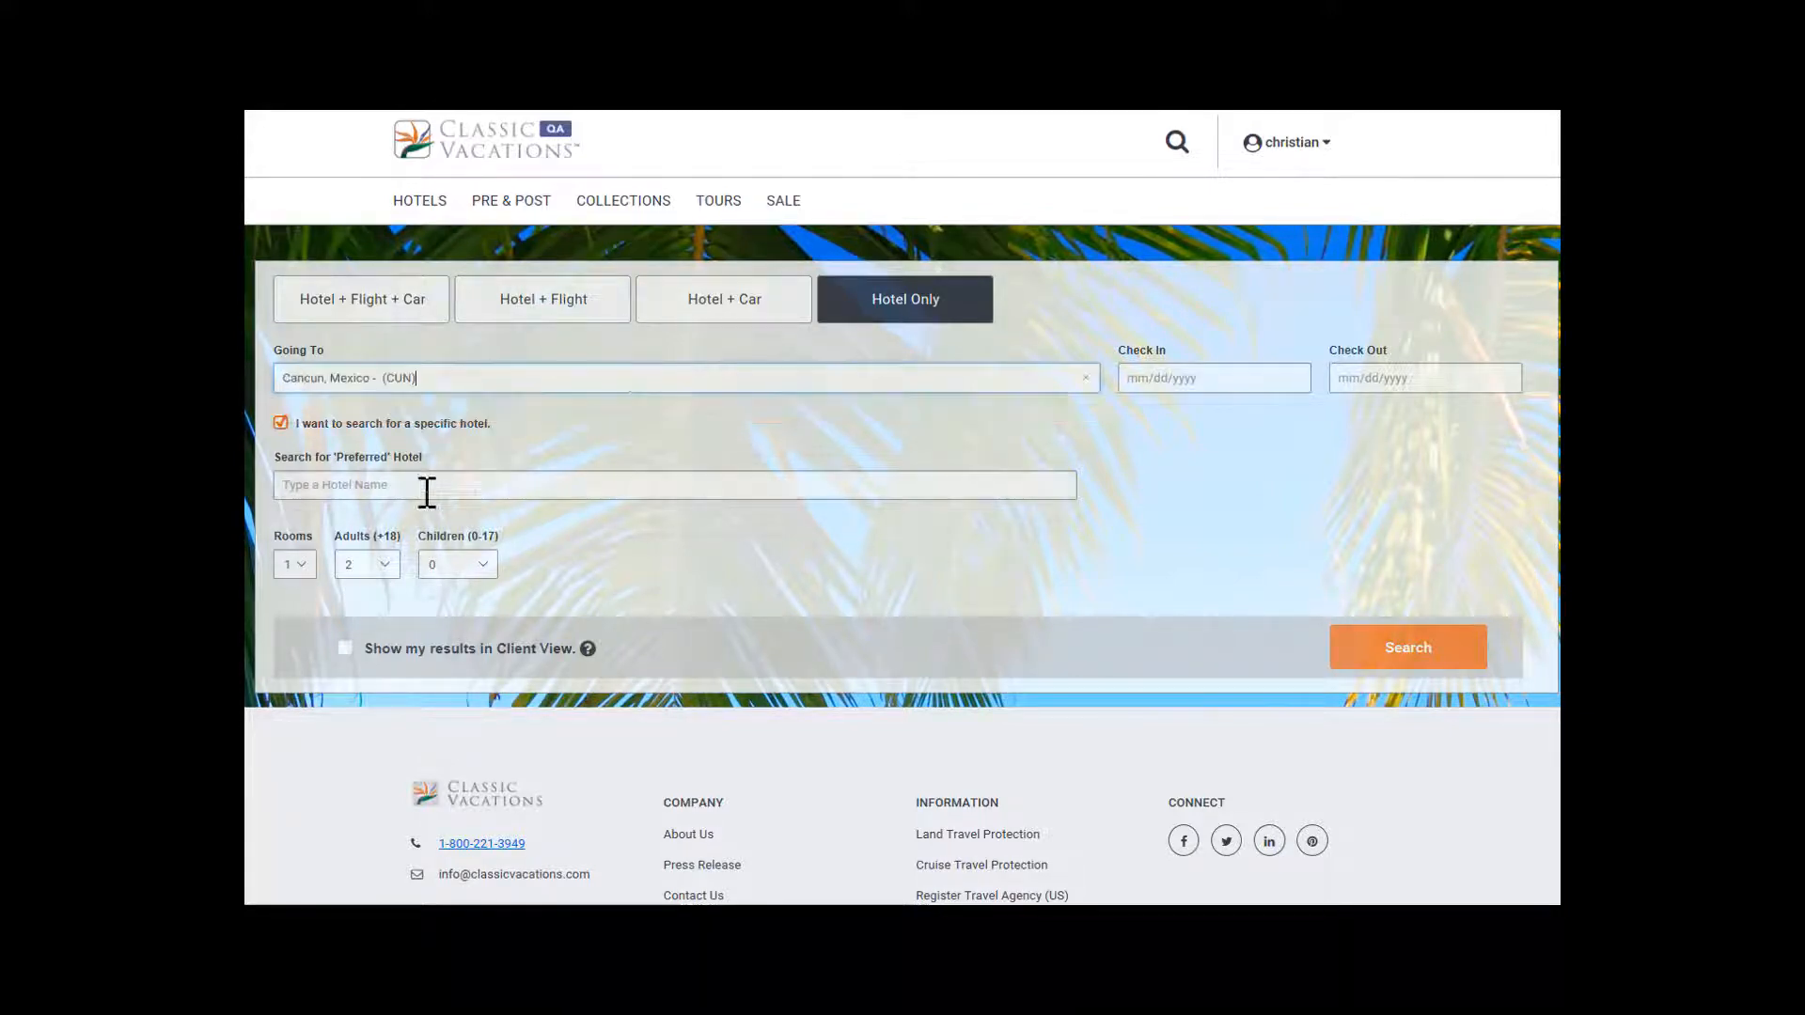
click(424, 486)
text(ra)
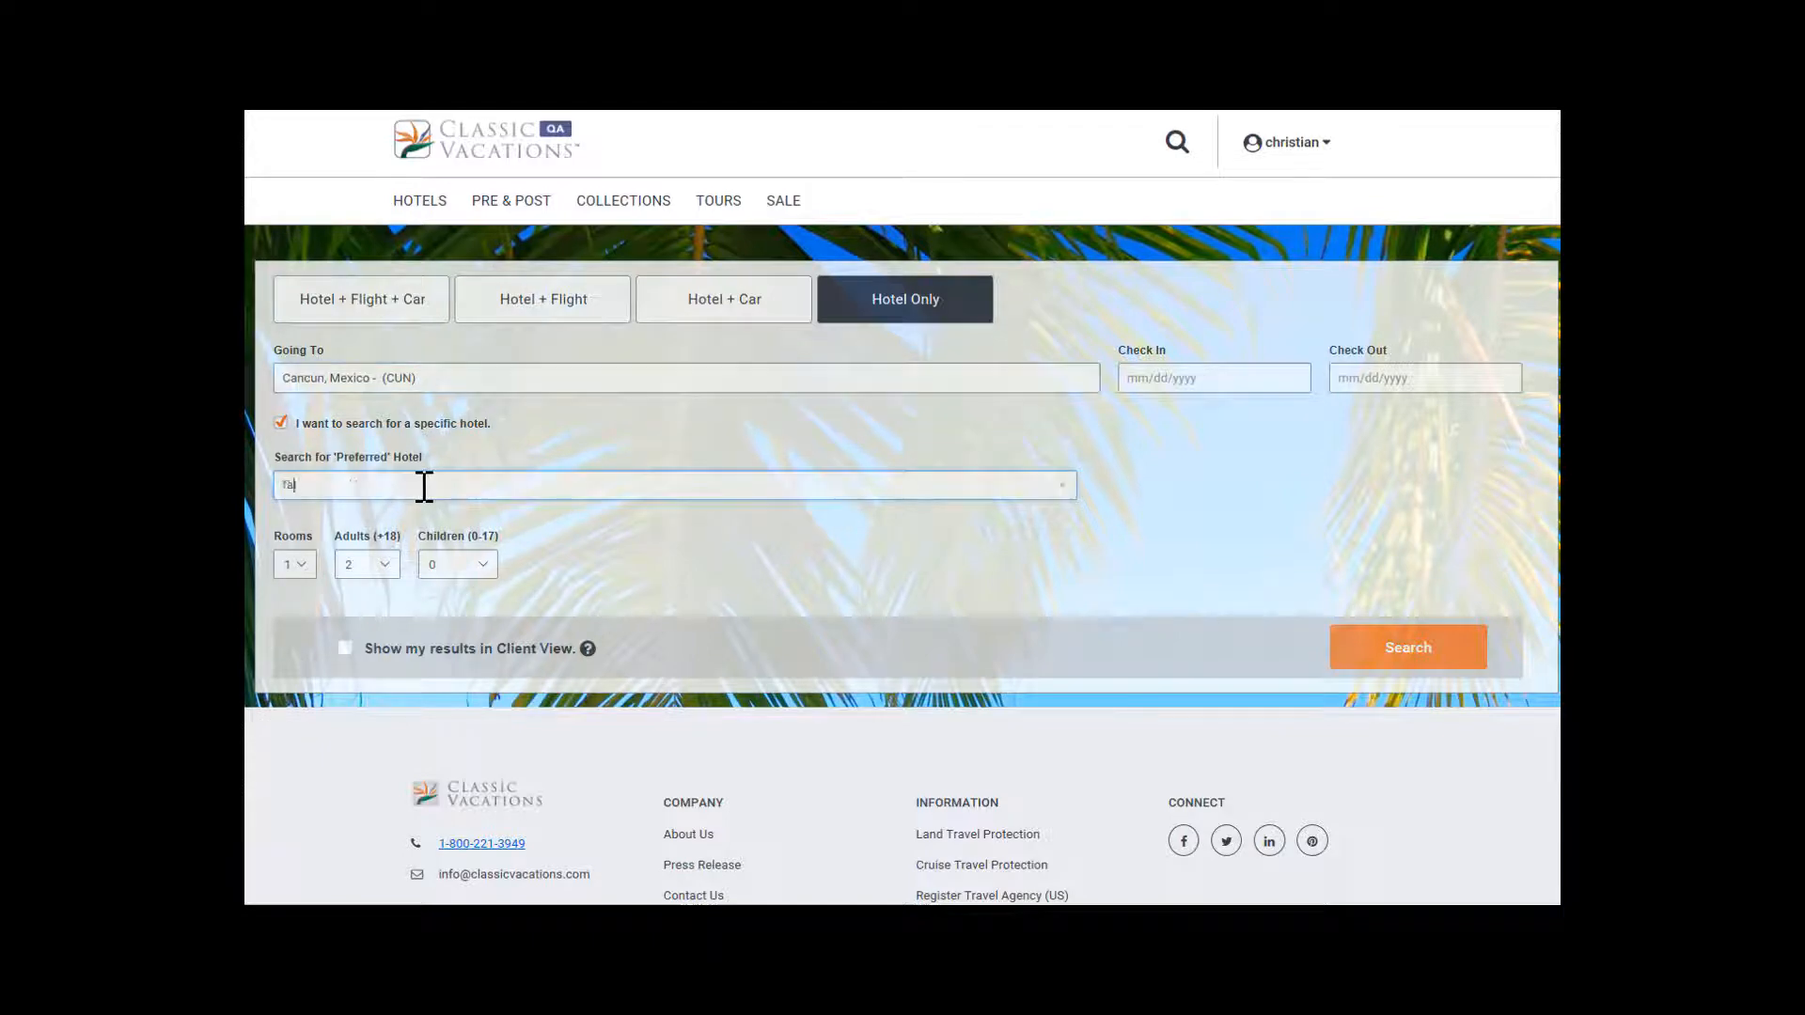
text(irm)
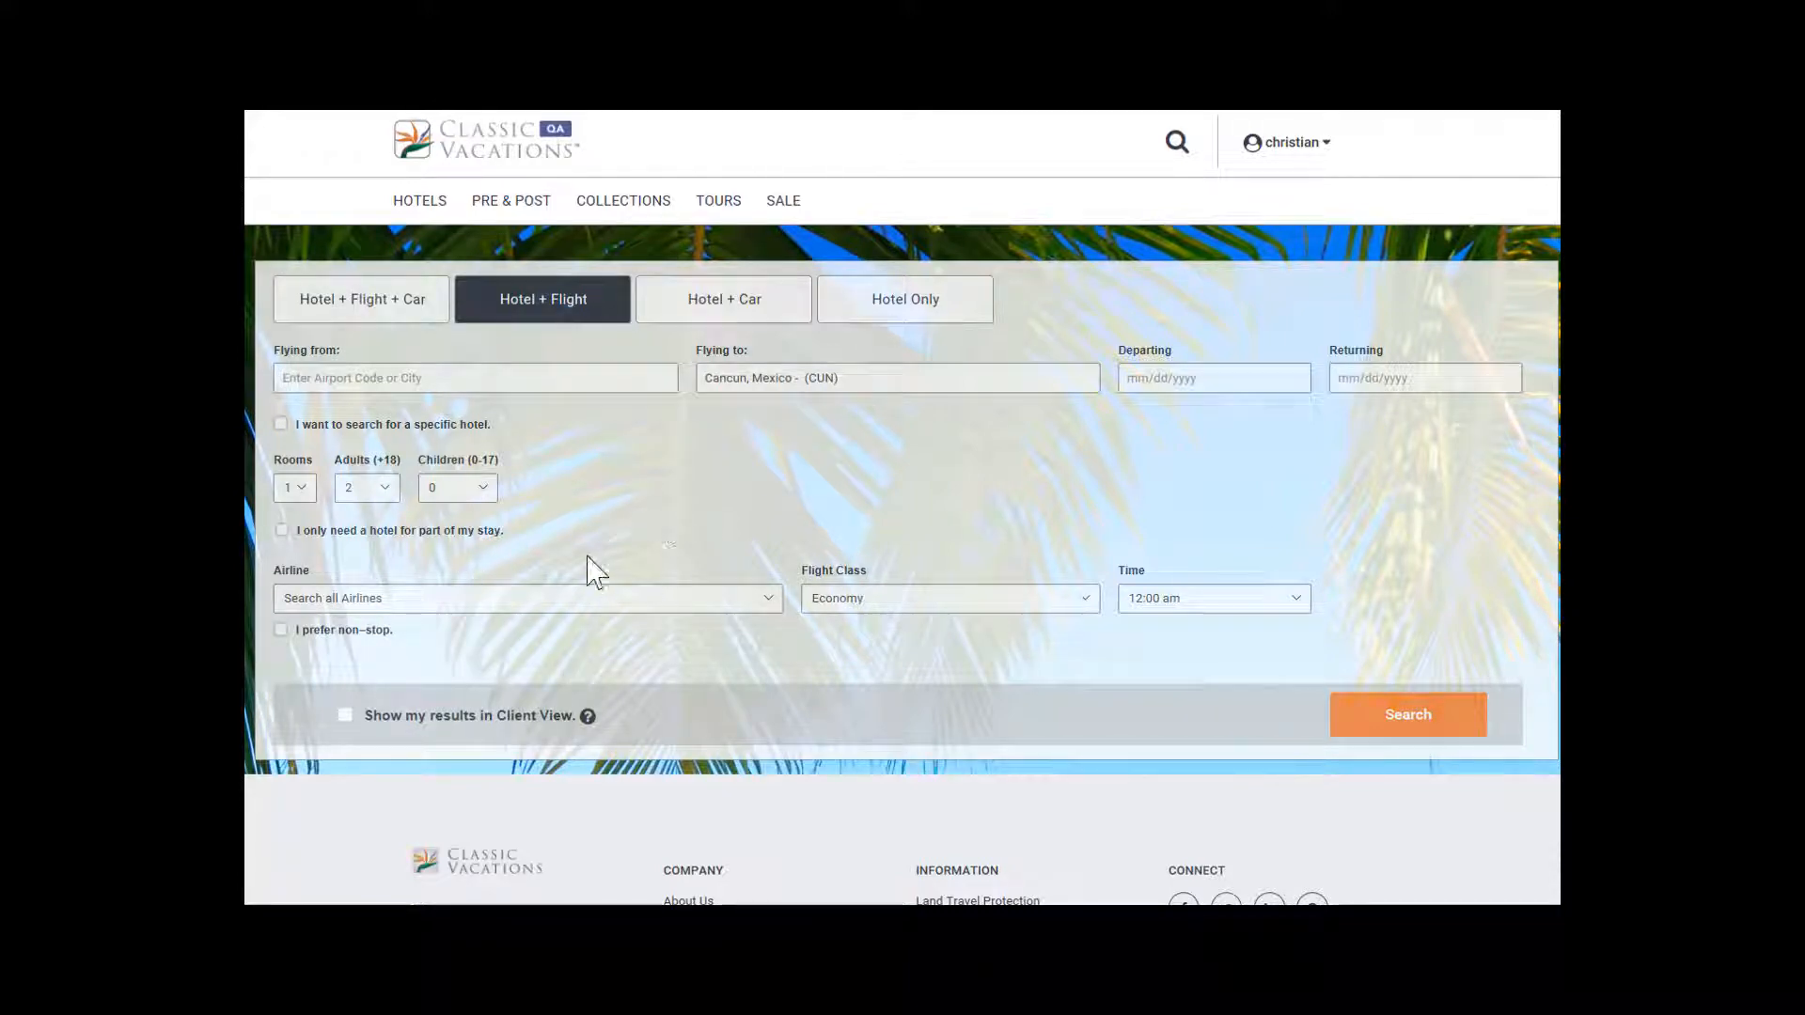
Run a Hotel + Flight search with a hotel for only part of the stay and the results shown in Client View.
click(283, 531)
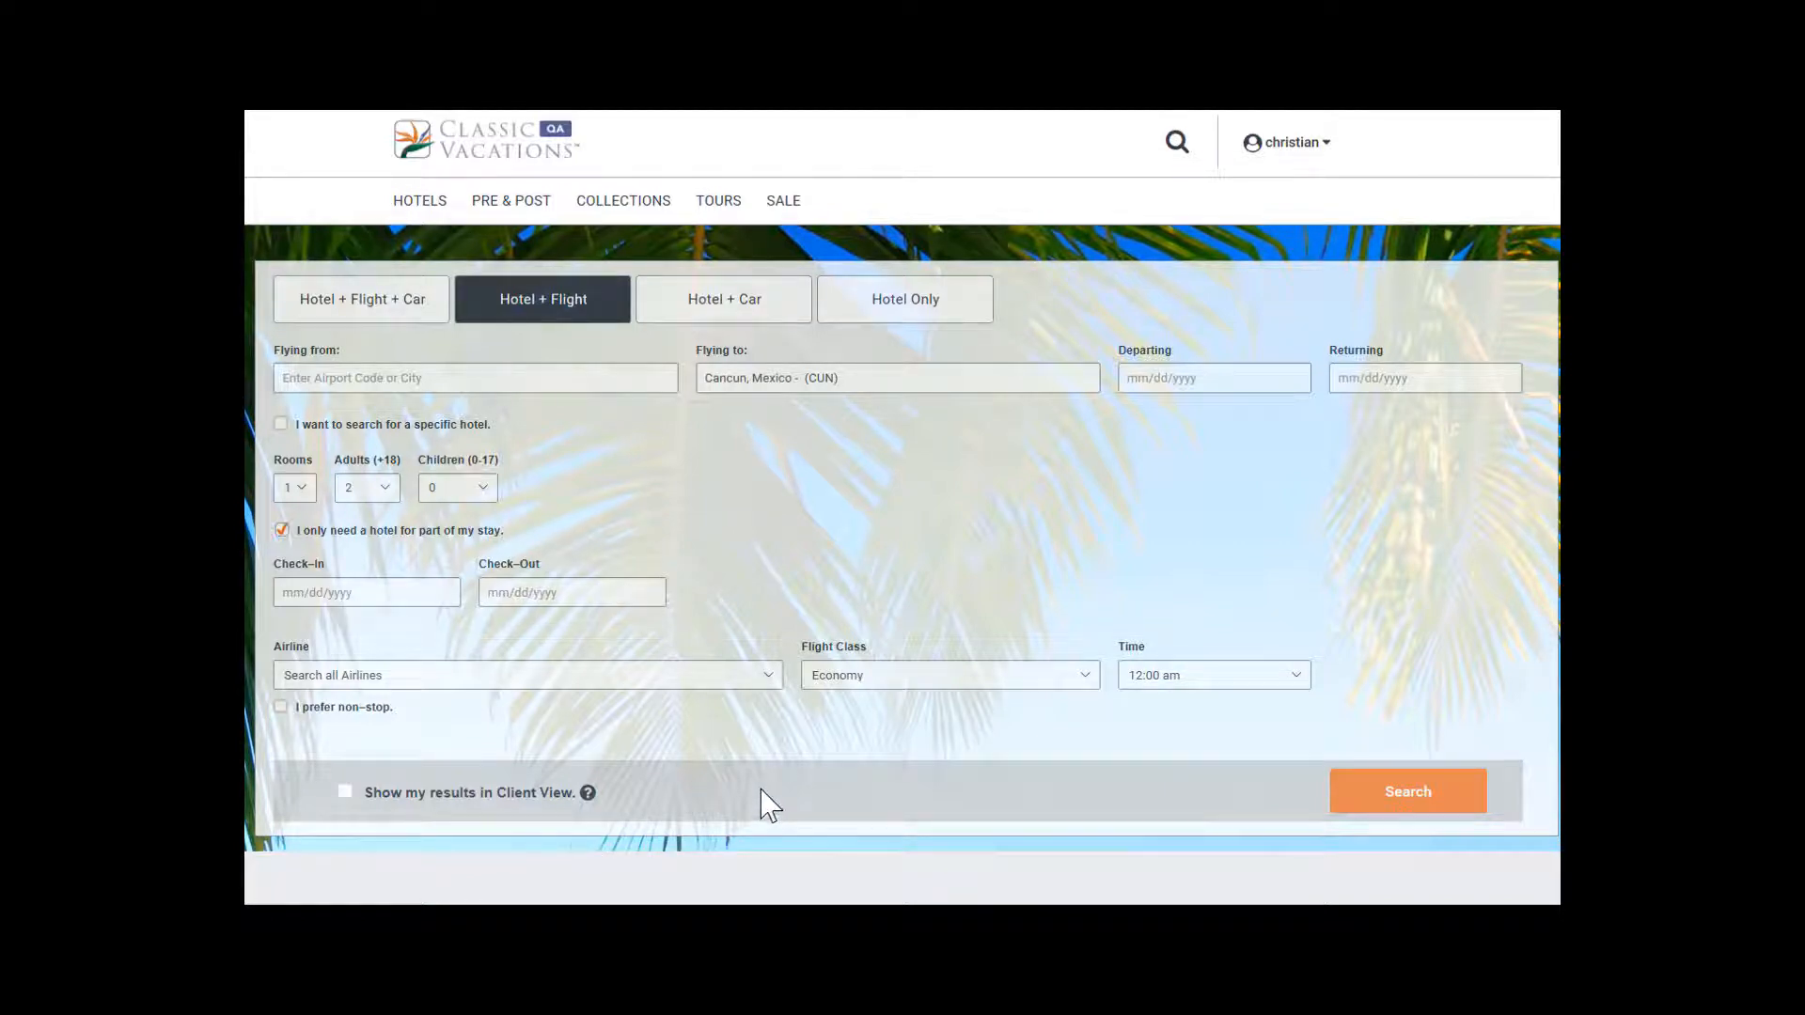
click(345, 794)
click(1356, 795)
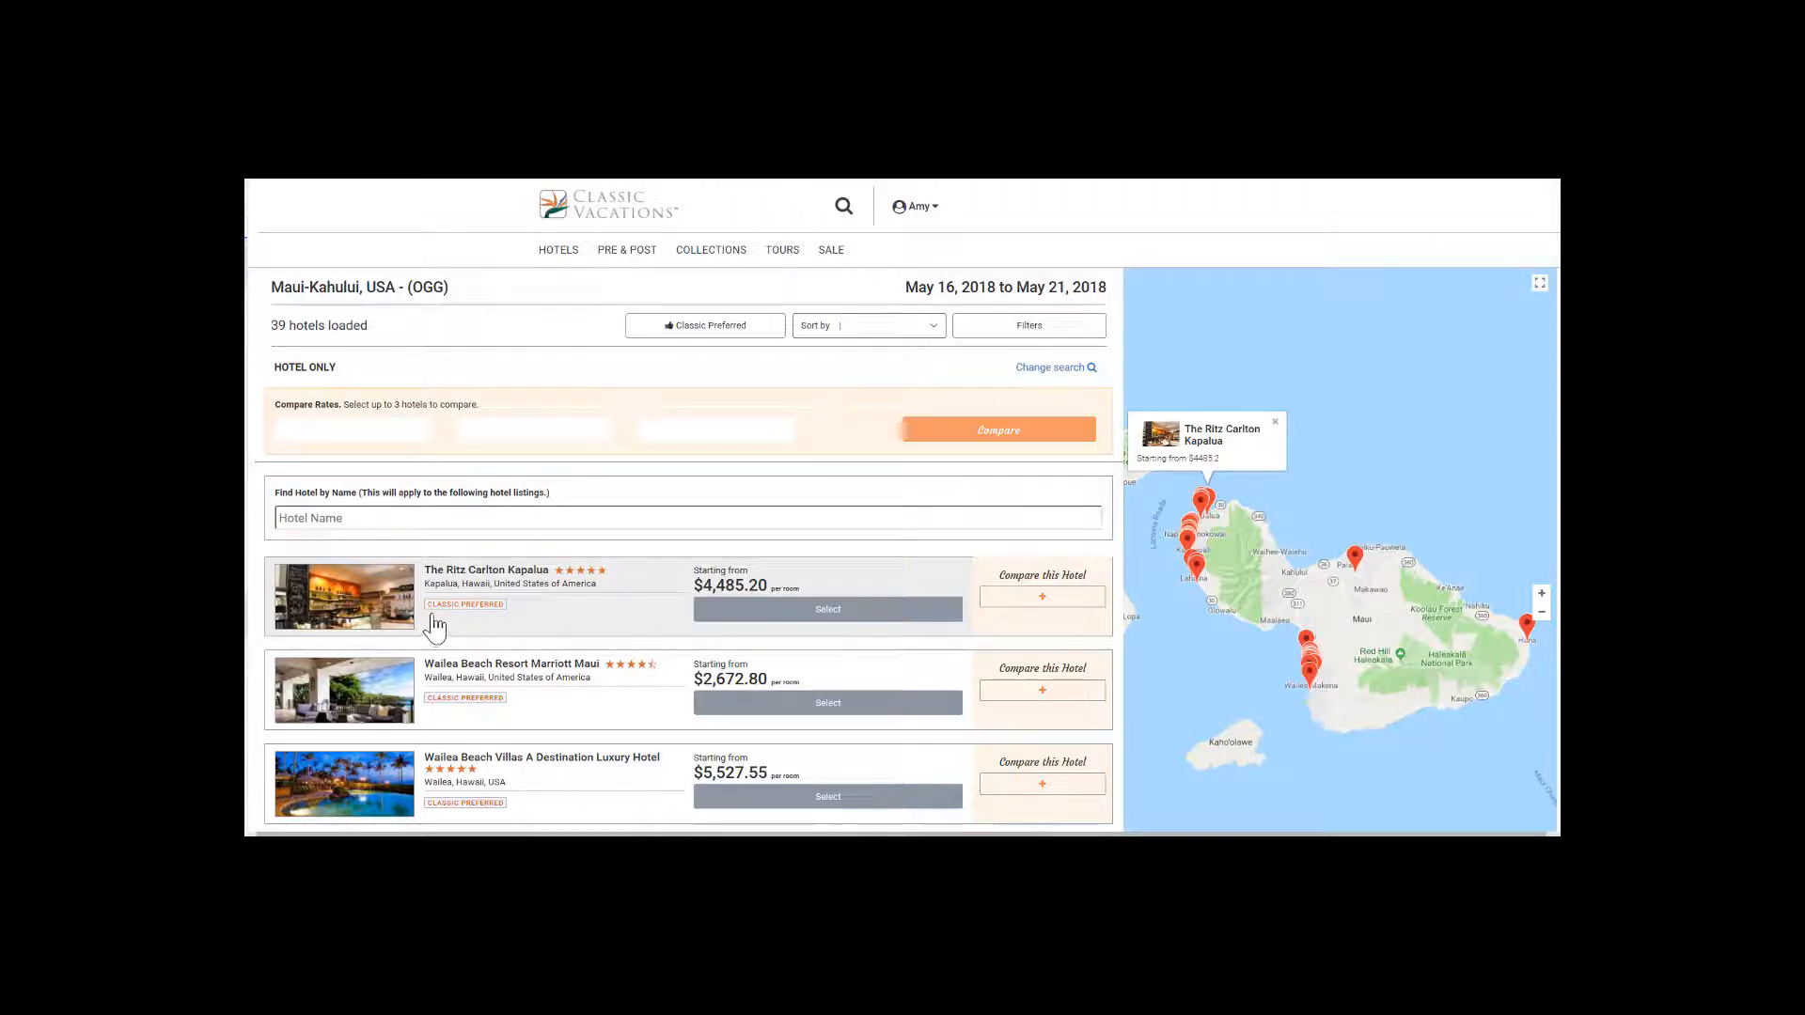
Compare rates for The Ritz Carlton Kapalua, Wailea Beach Resort Marriott Maui and Wailea Beach Villas A Destination Luxury Hotel.
click(1042, 602)
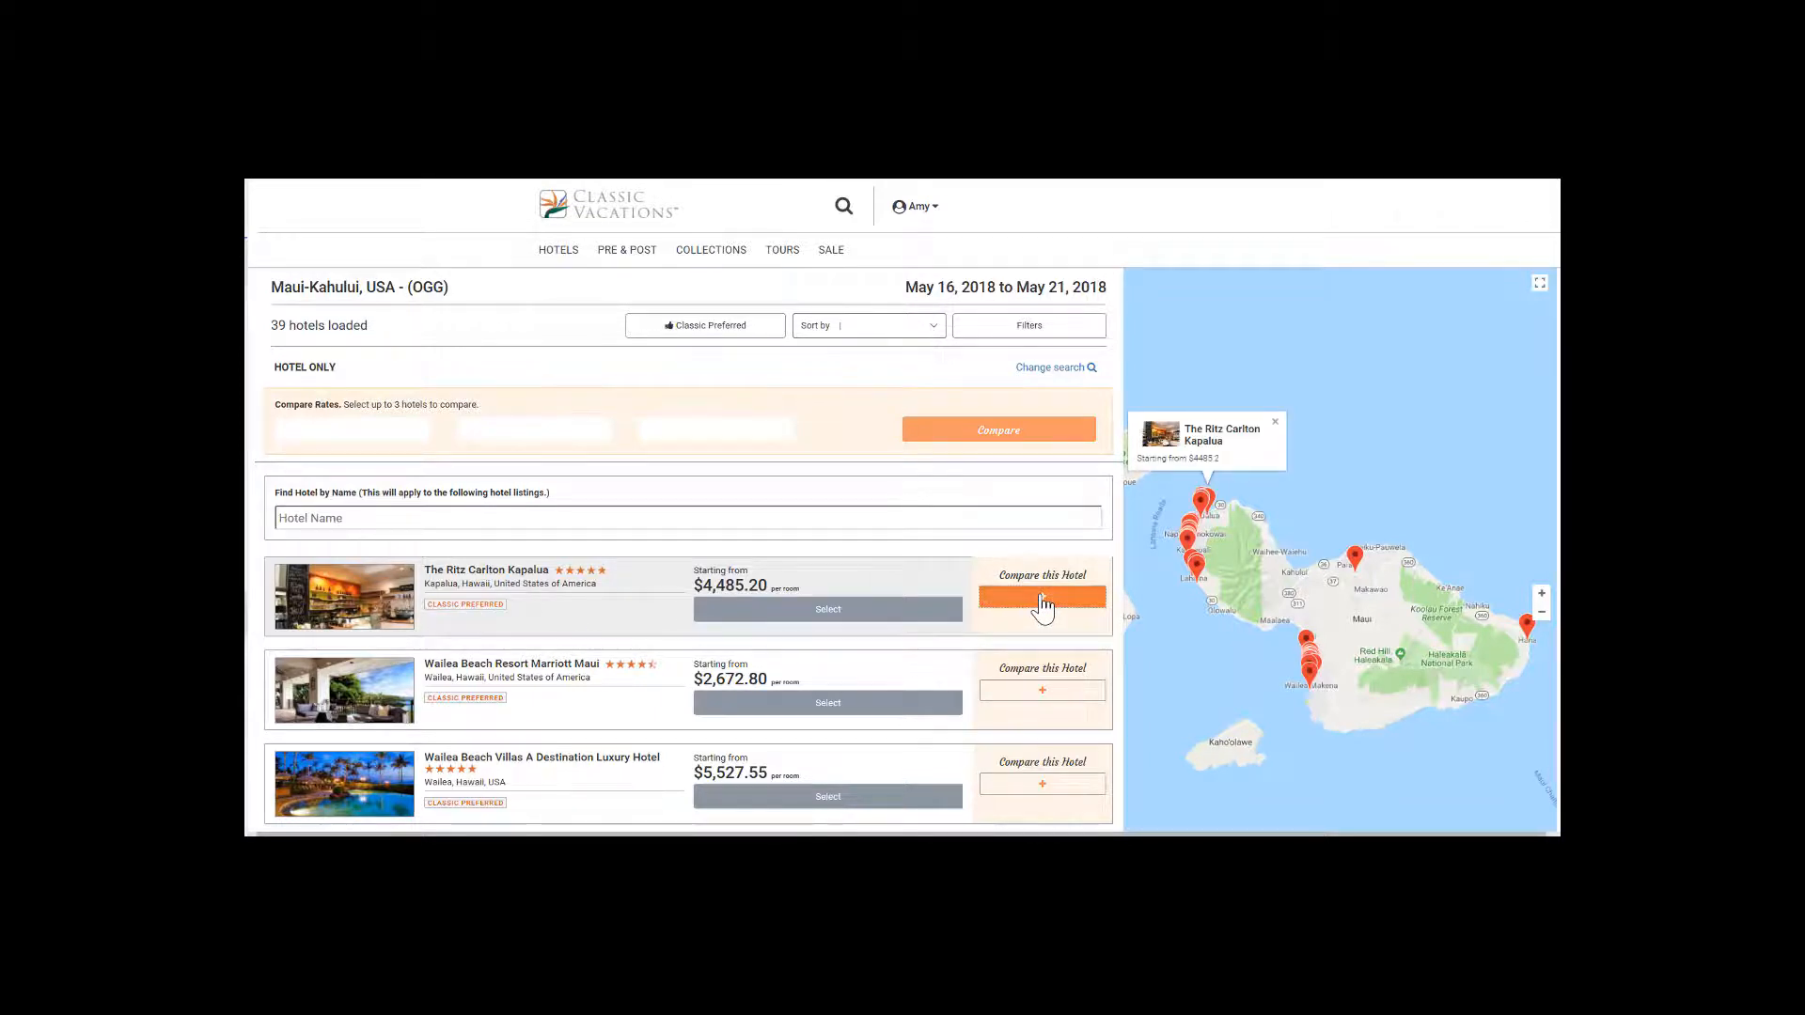
click(1041, 693)
click(1039, 788)
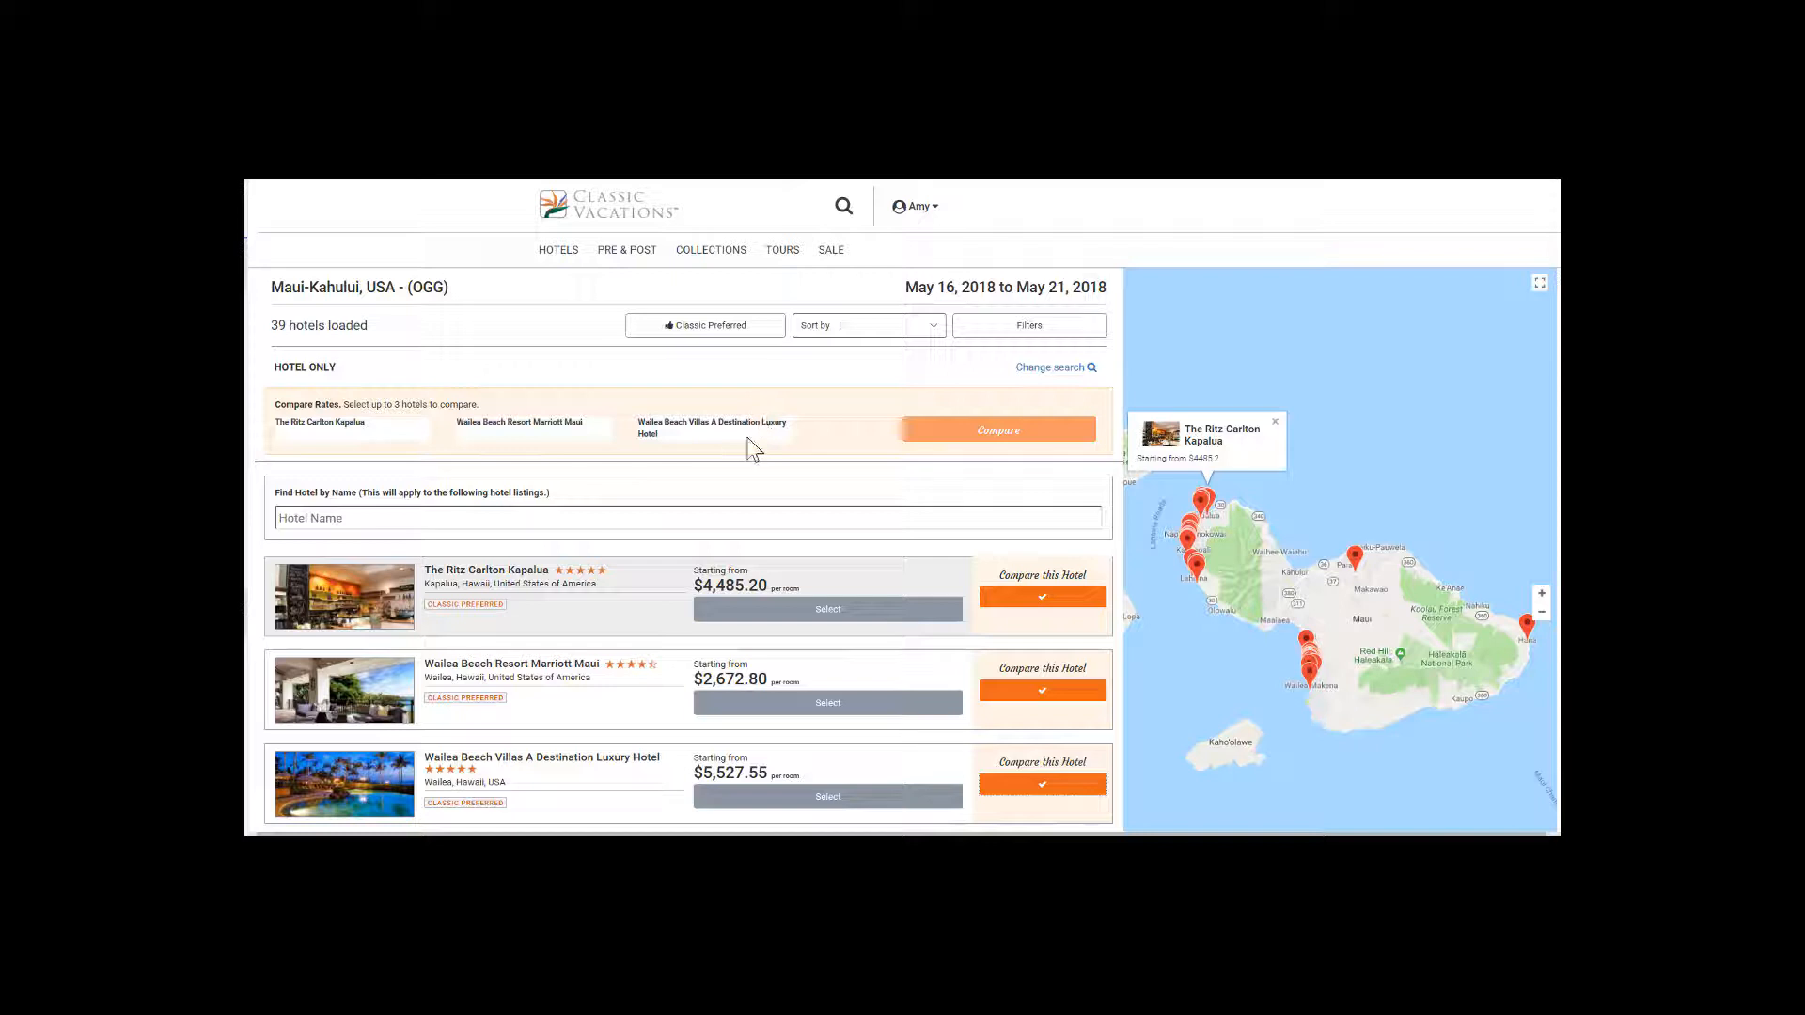
click(978, 449)
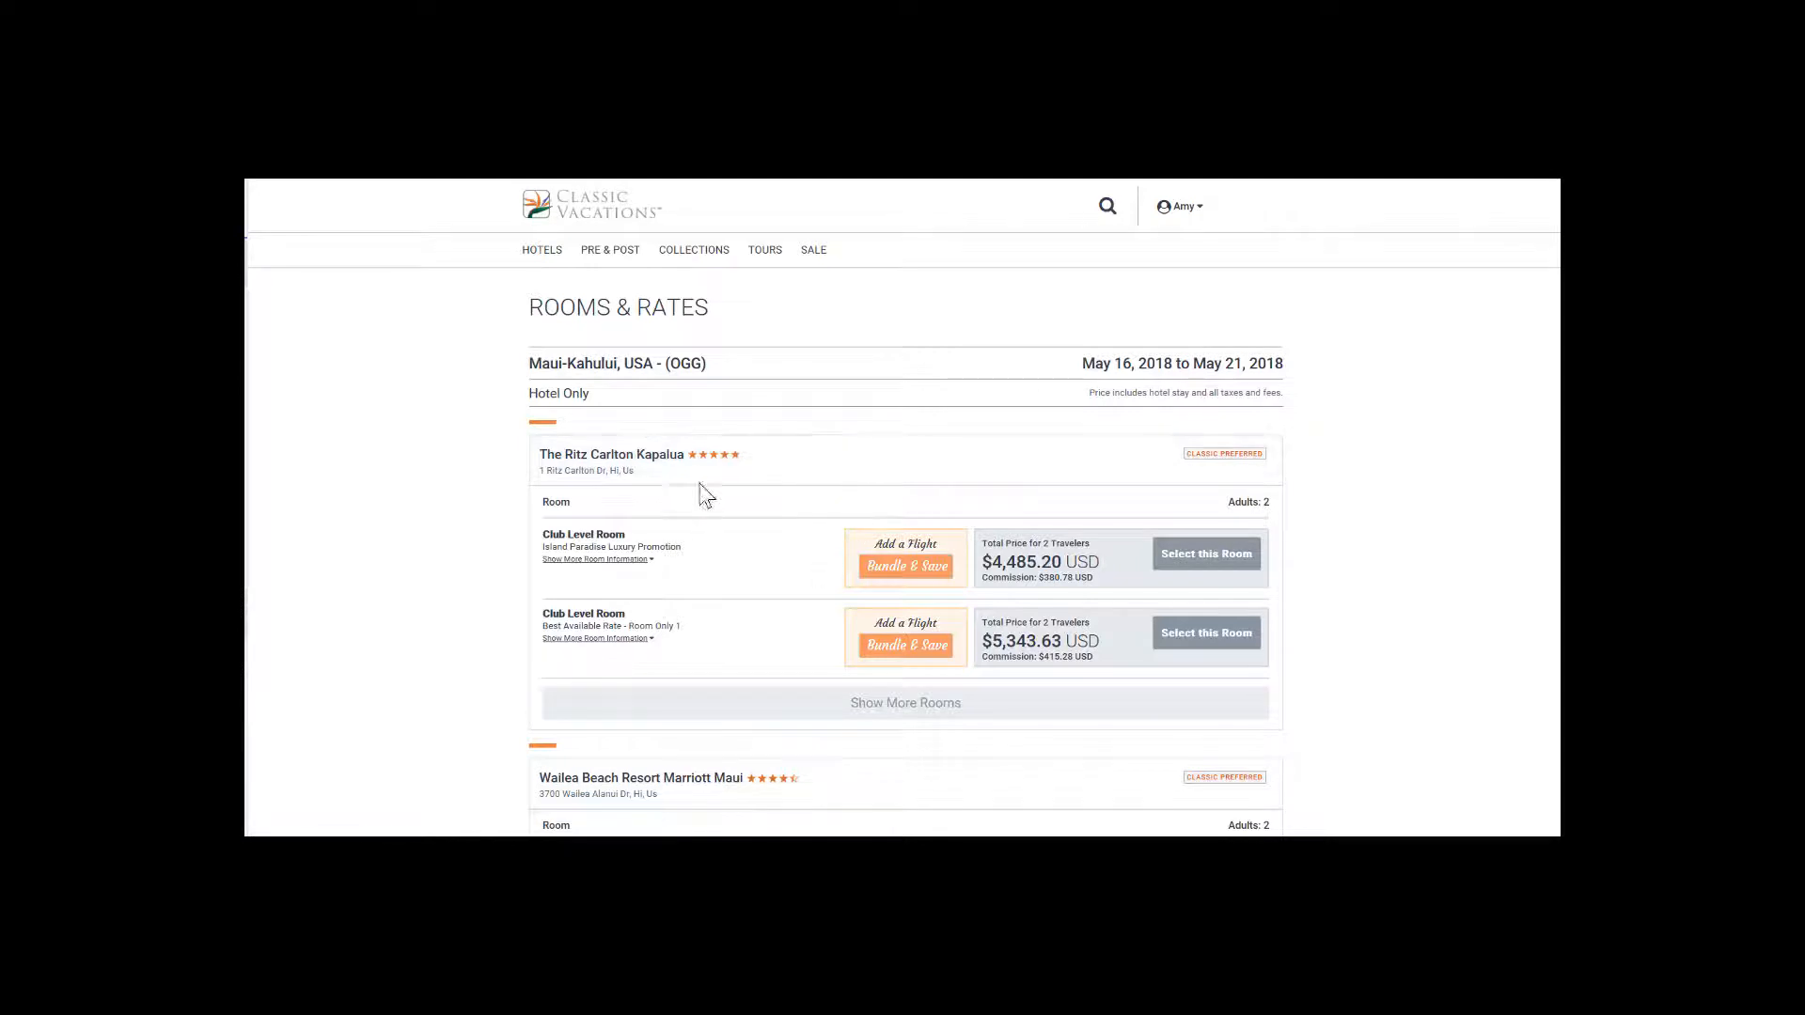
Examine the compared hotels' room rates and show more rooms for The Ritz Carlton Kapalua.
scroll(696, 483, down, 3)
scroll(697, 482, down, 4)
scroll(697, 485, up, 4)
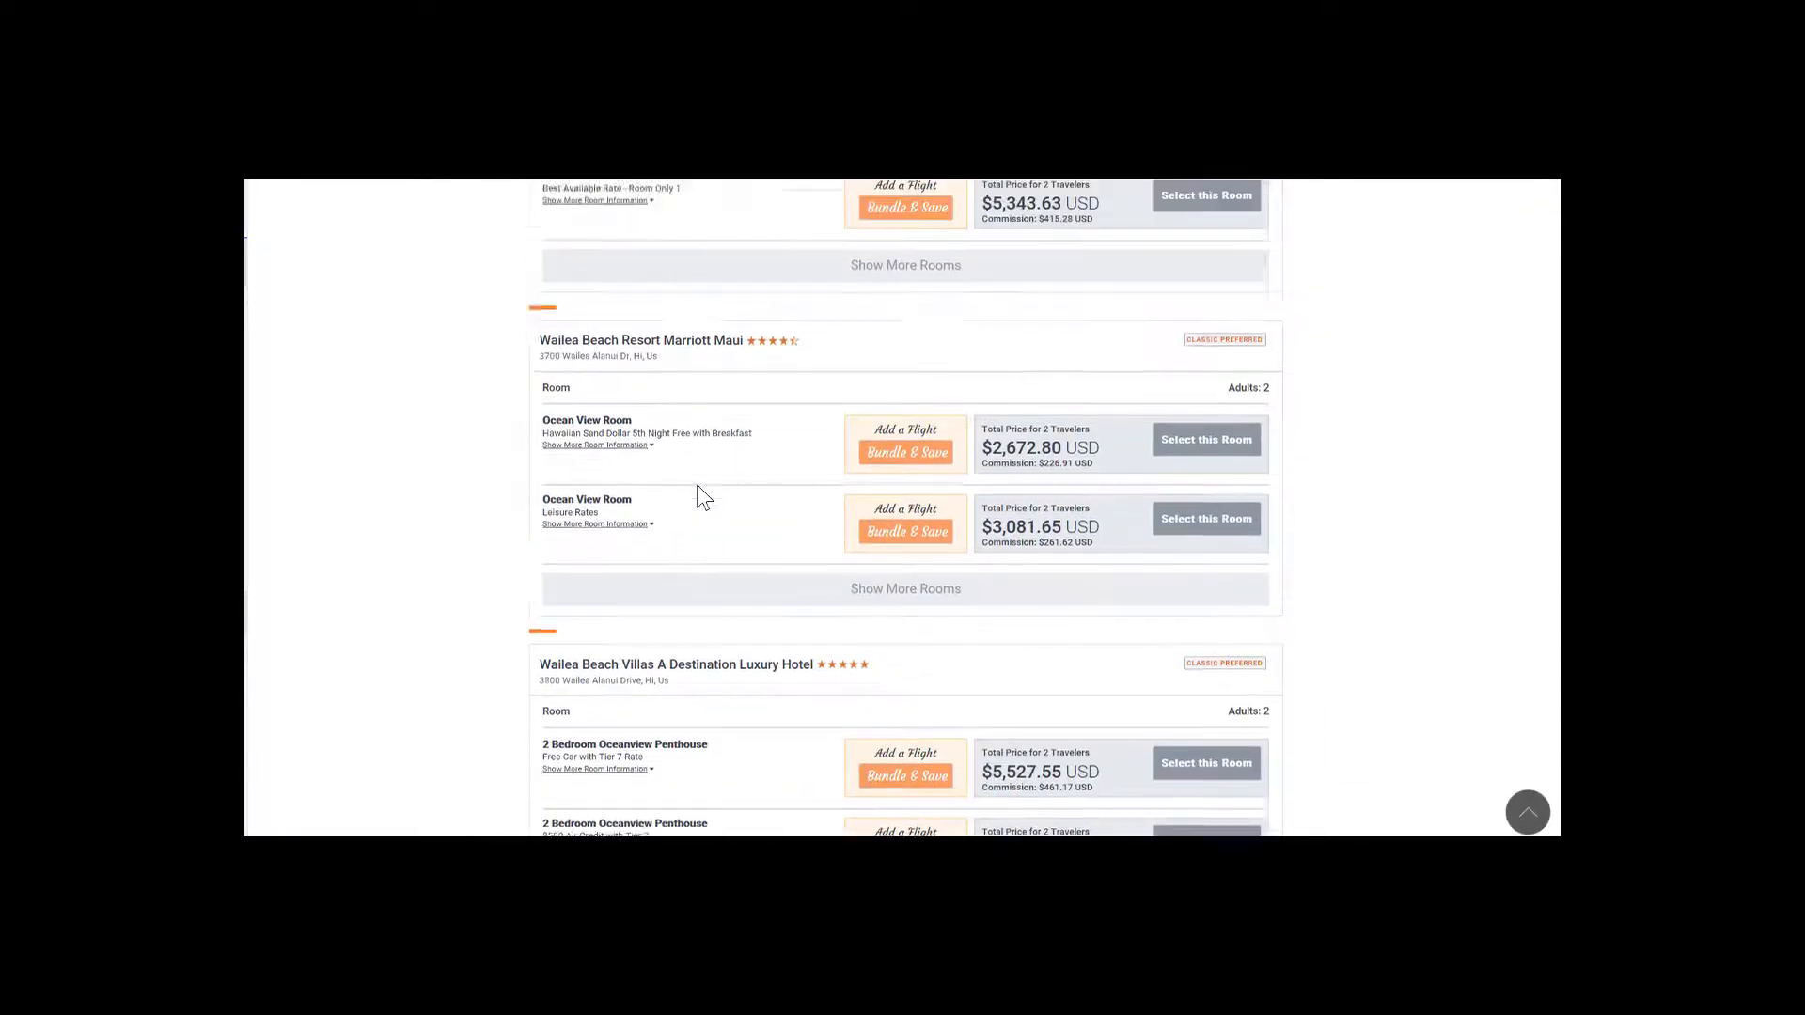
scroll(705, 498, up, 2)
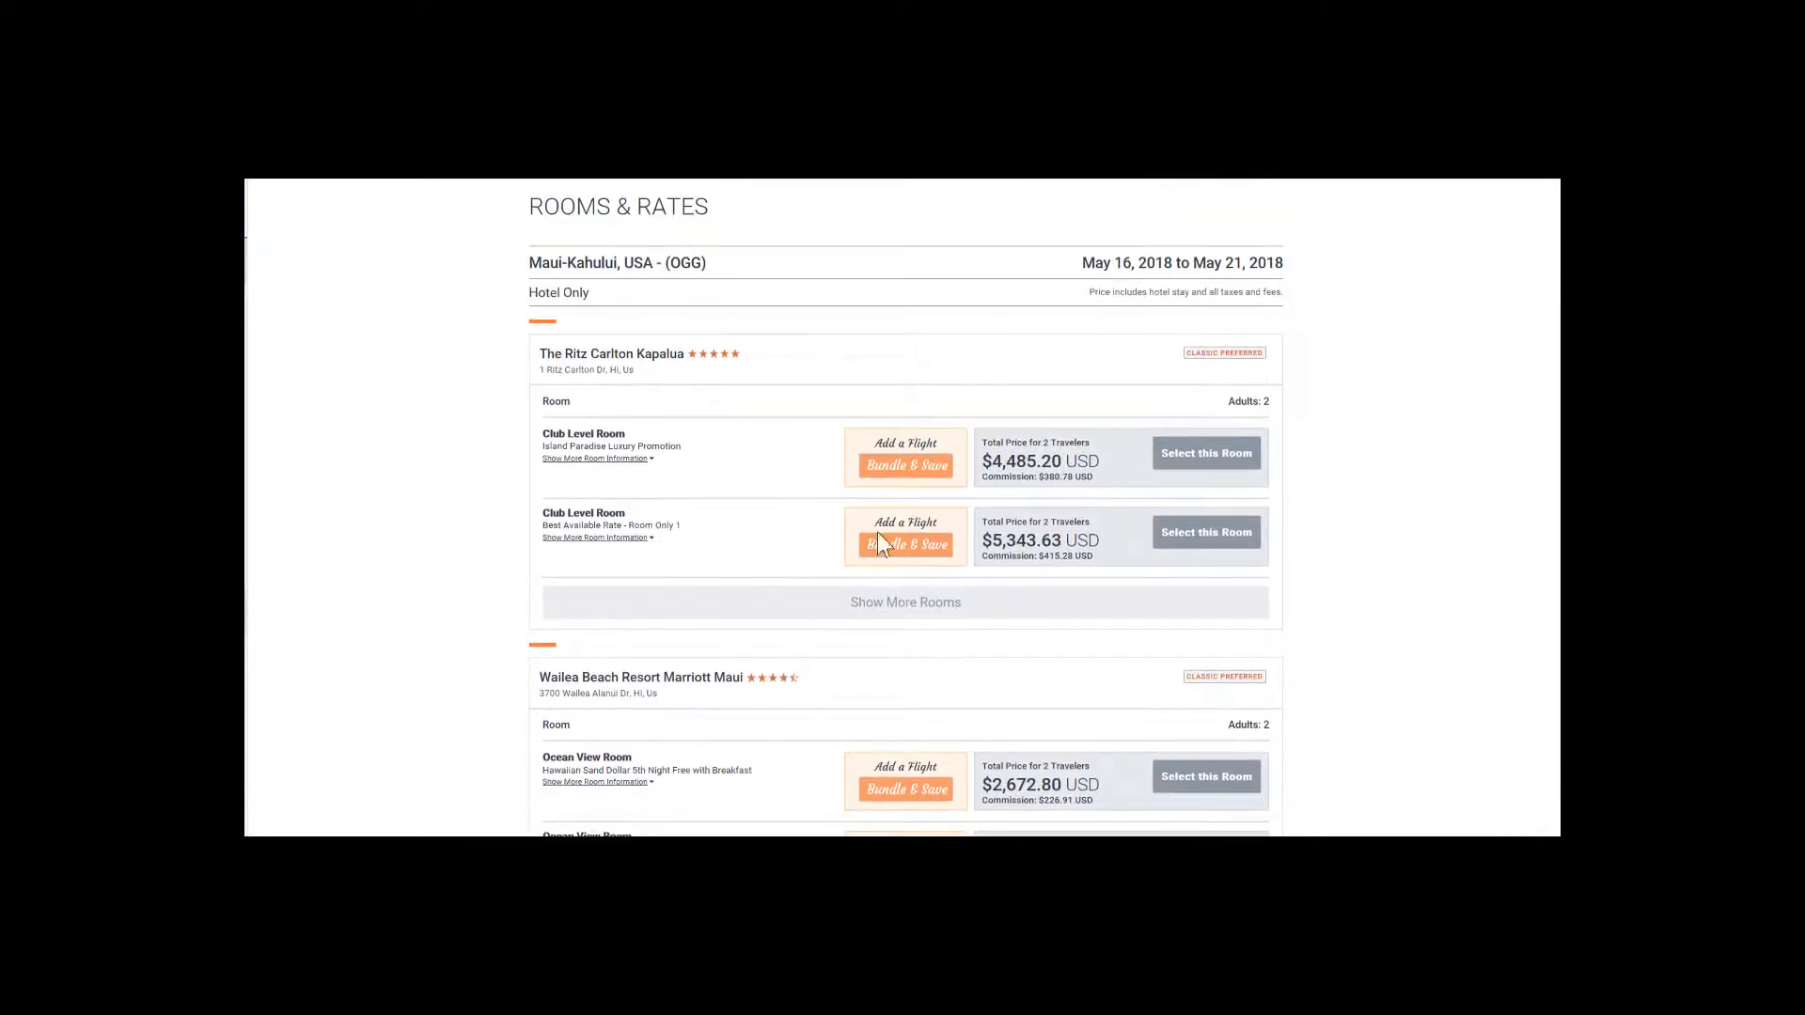
click(917, 617)
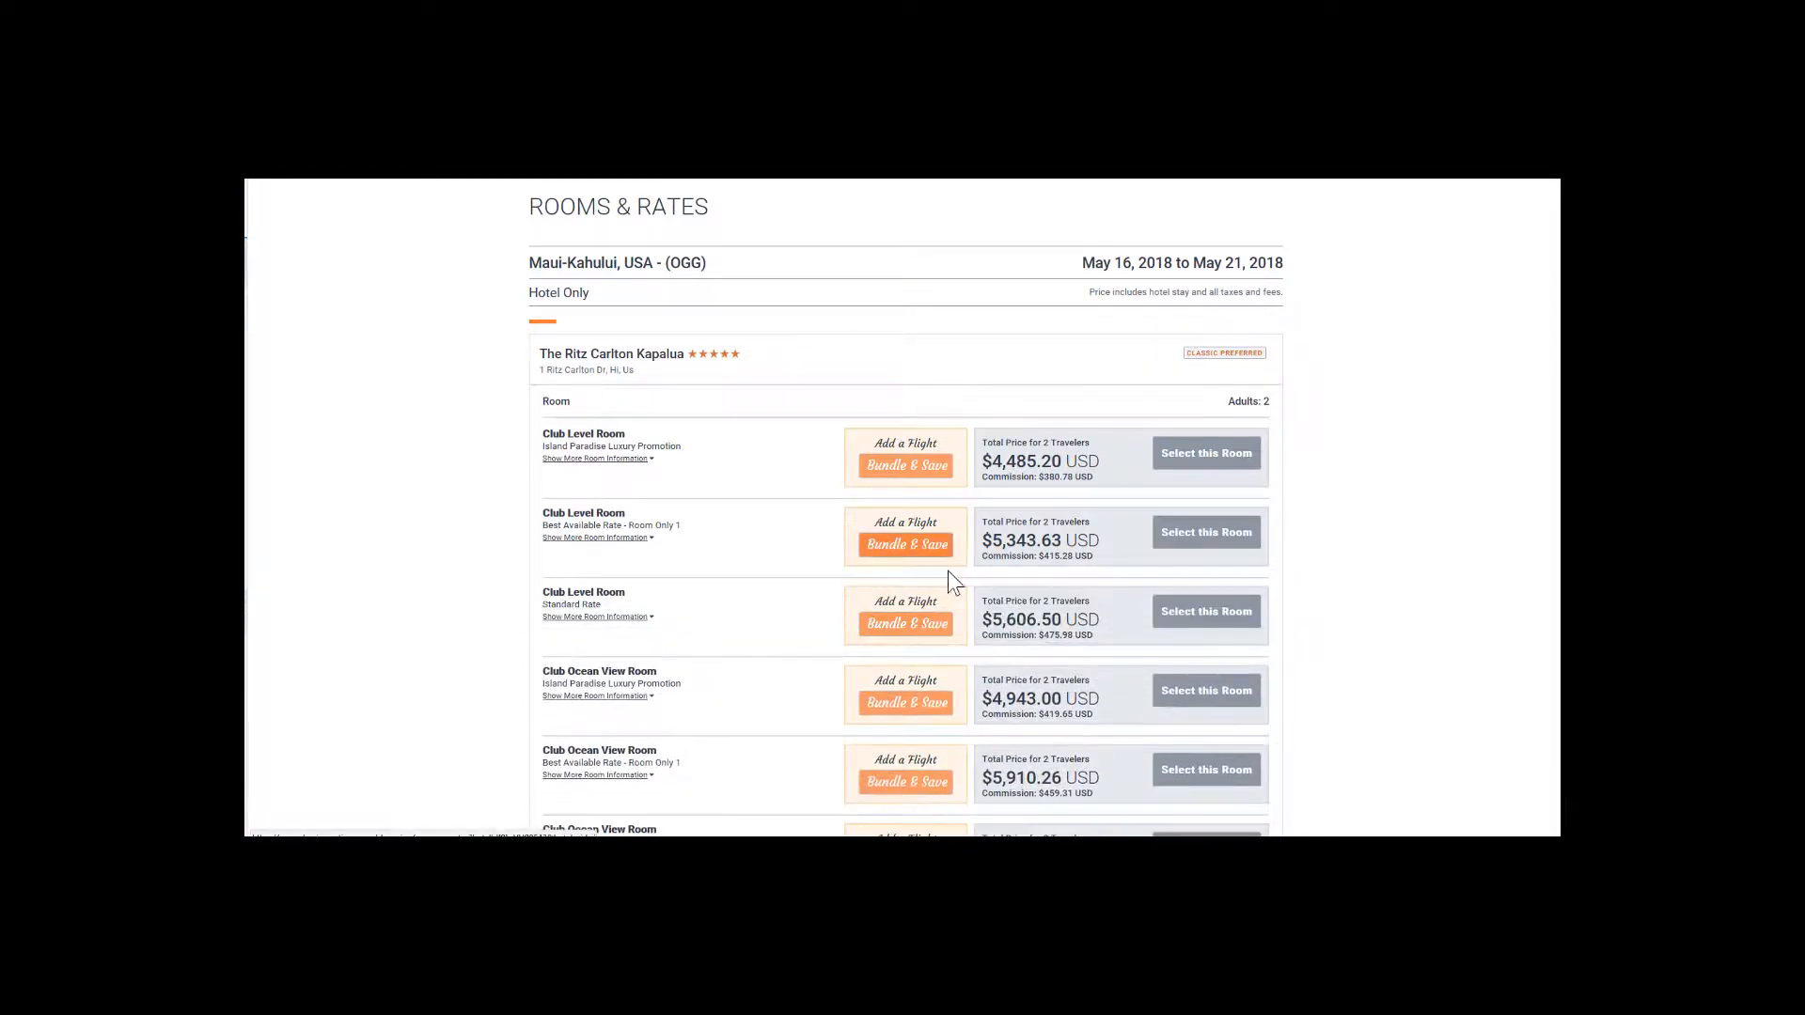
scroll(950, 578, down, 1)
scroll(951, 581, down, 4)
scroll(951, 581, up, 4)
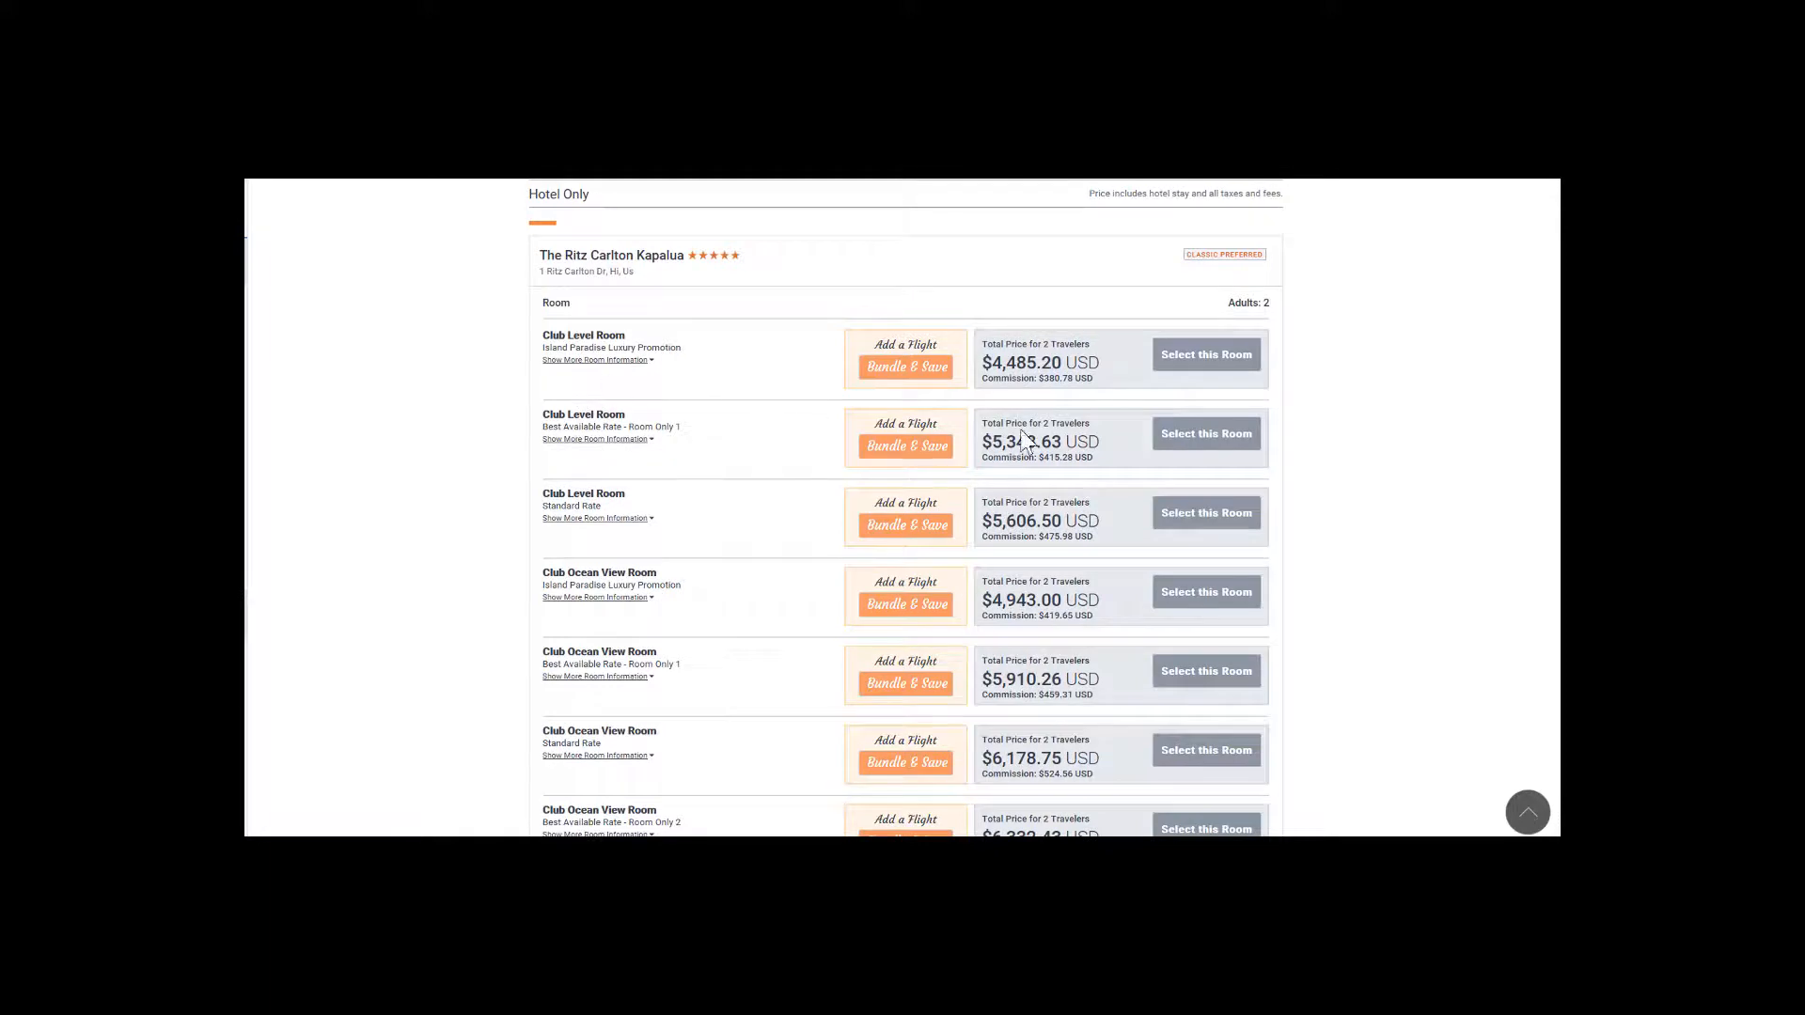
scroll(877, 465, up, 3)
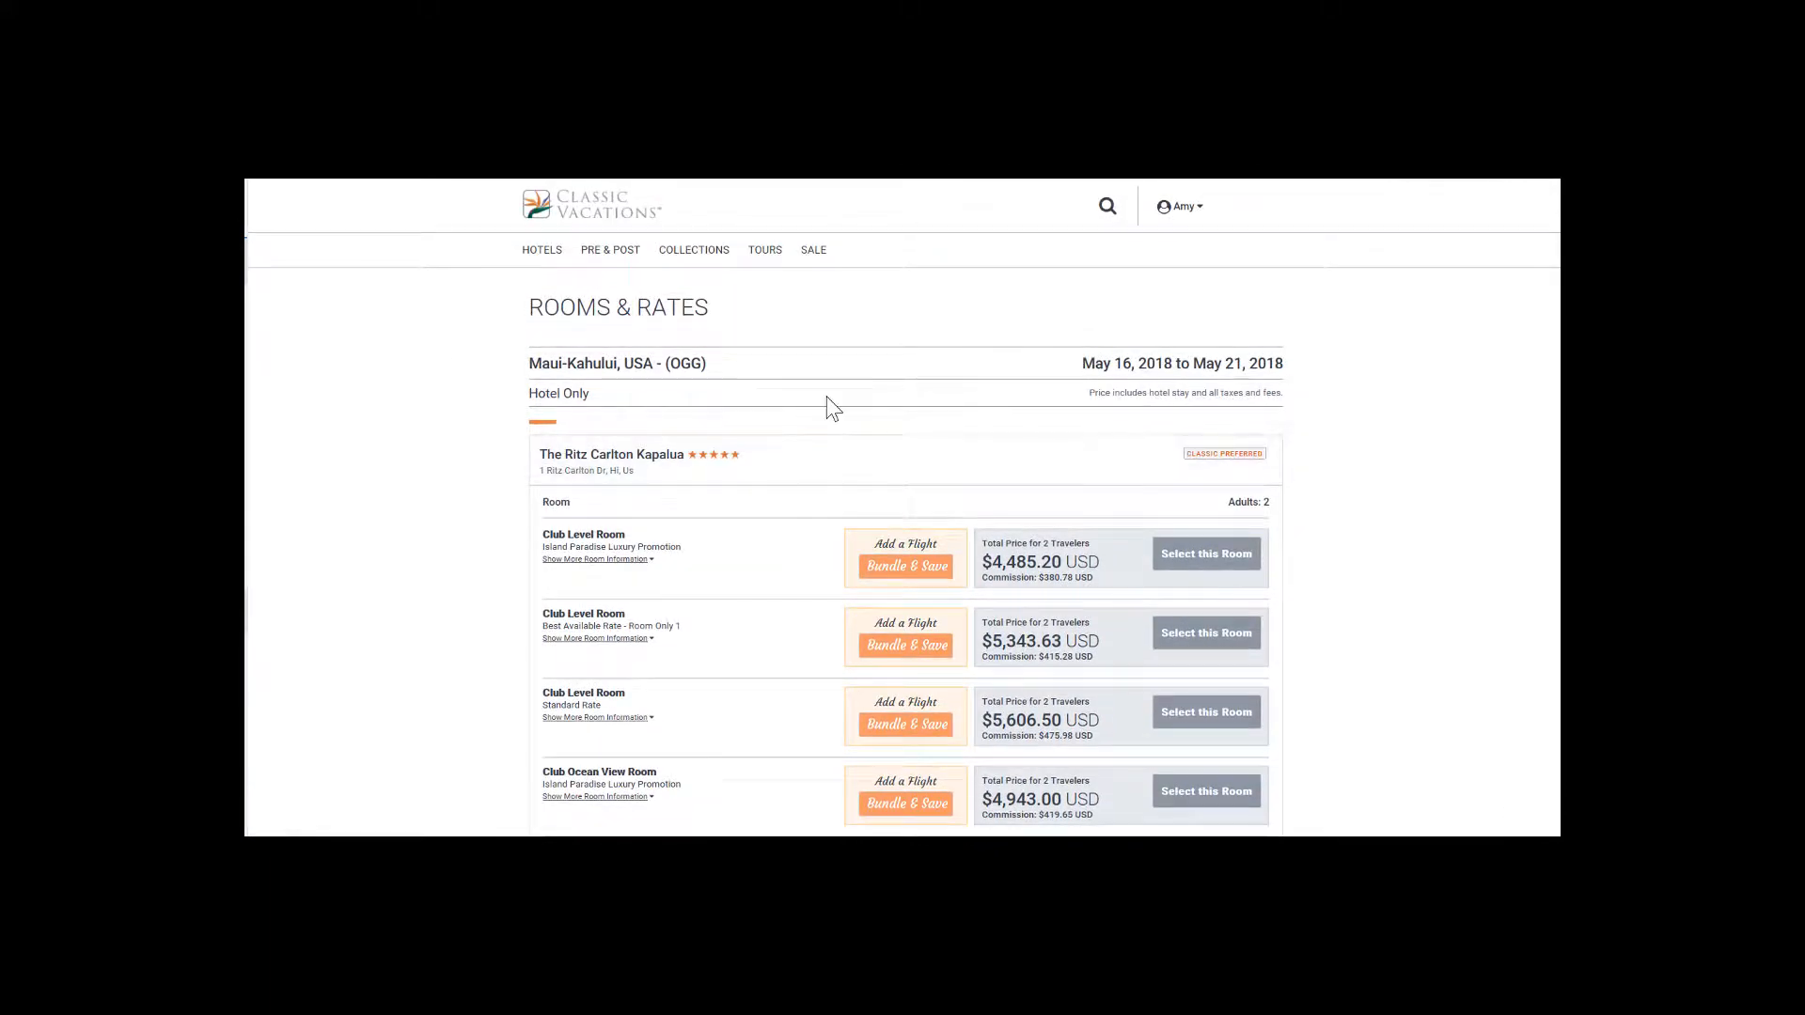
Select The Ritz Carlton Kapalua's Club Level Room with the Island Paradise Luxury Promotion and proceed to the trip review without extras.
click(1216, 565)
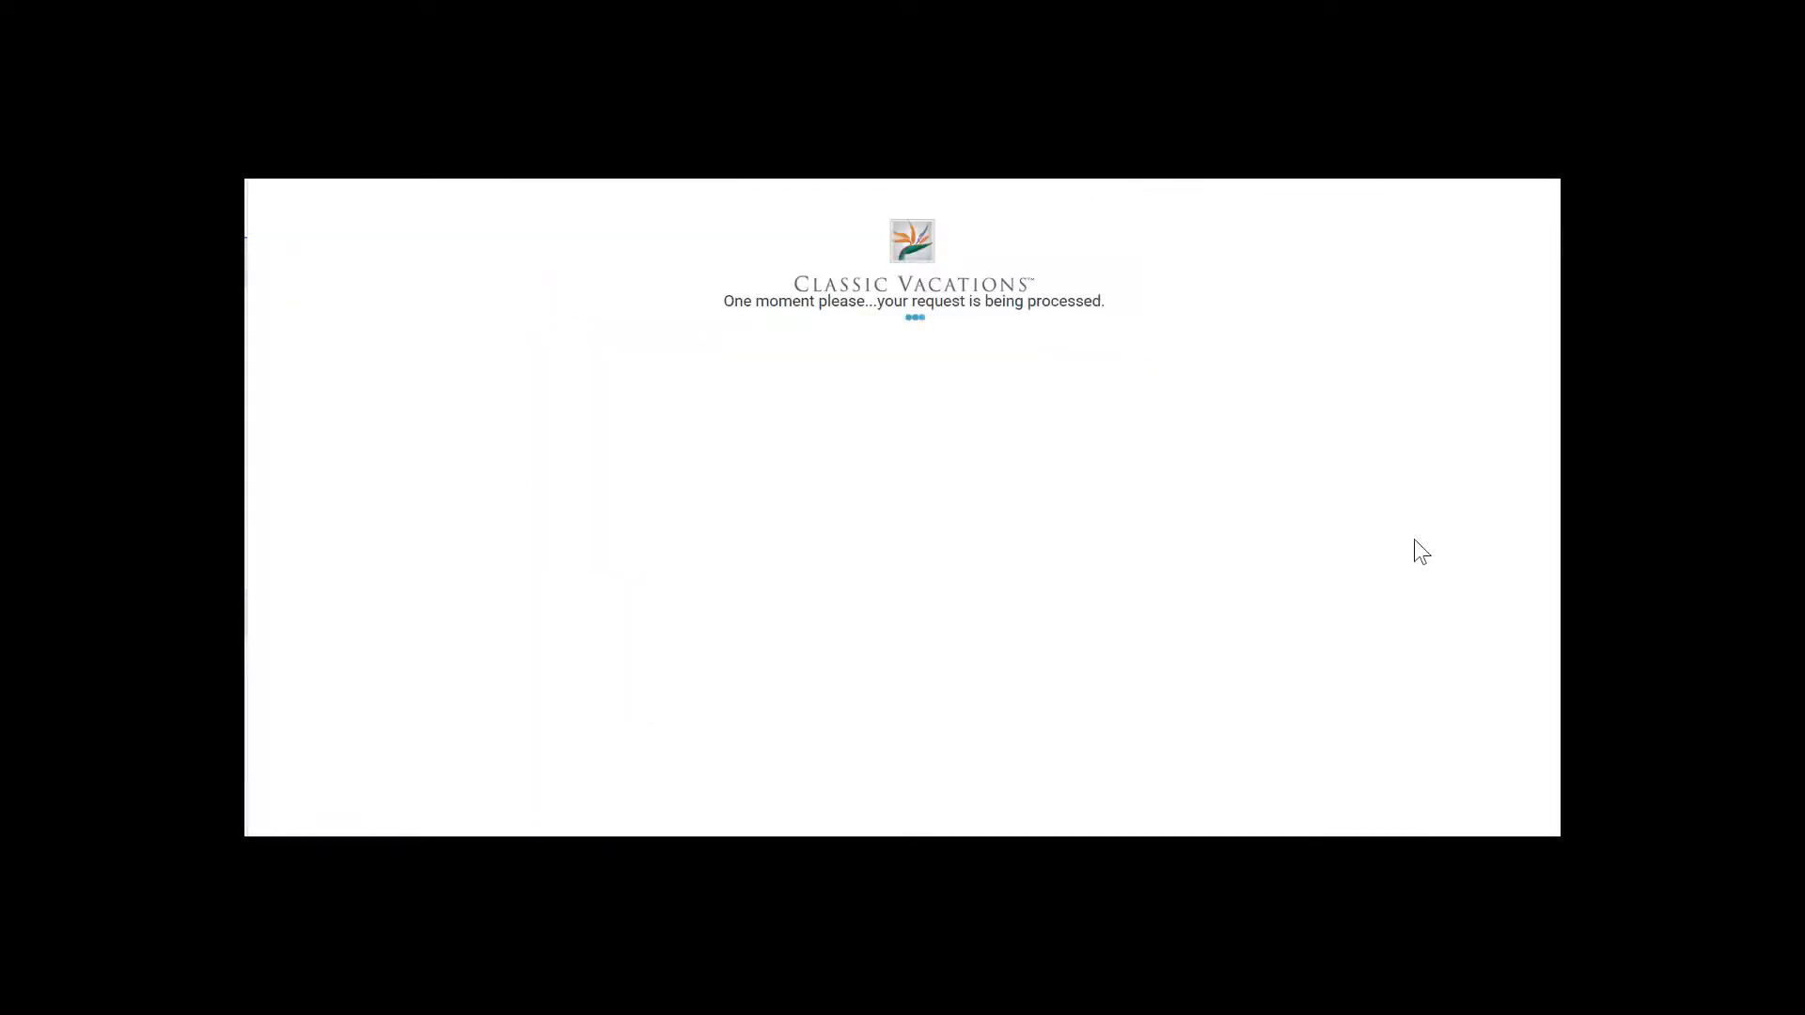
scroll(567, 338, down, 5)
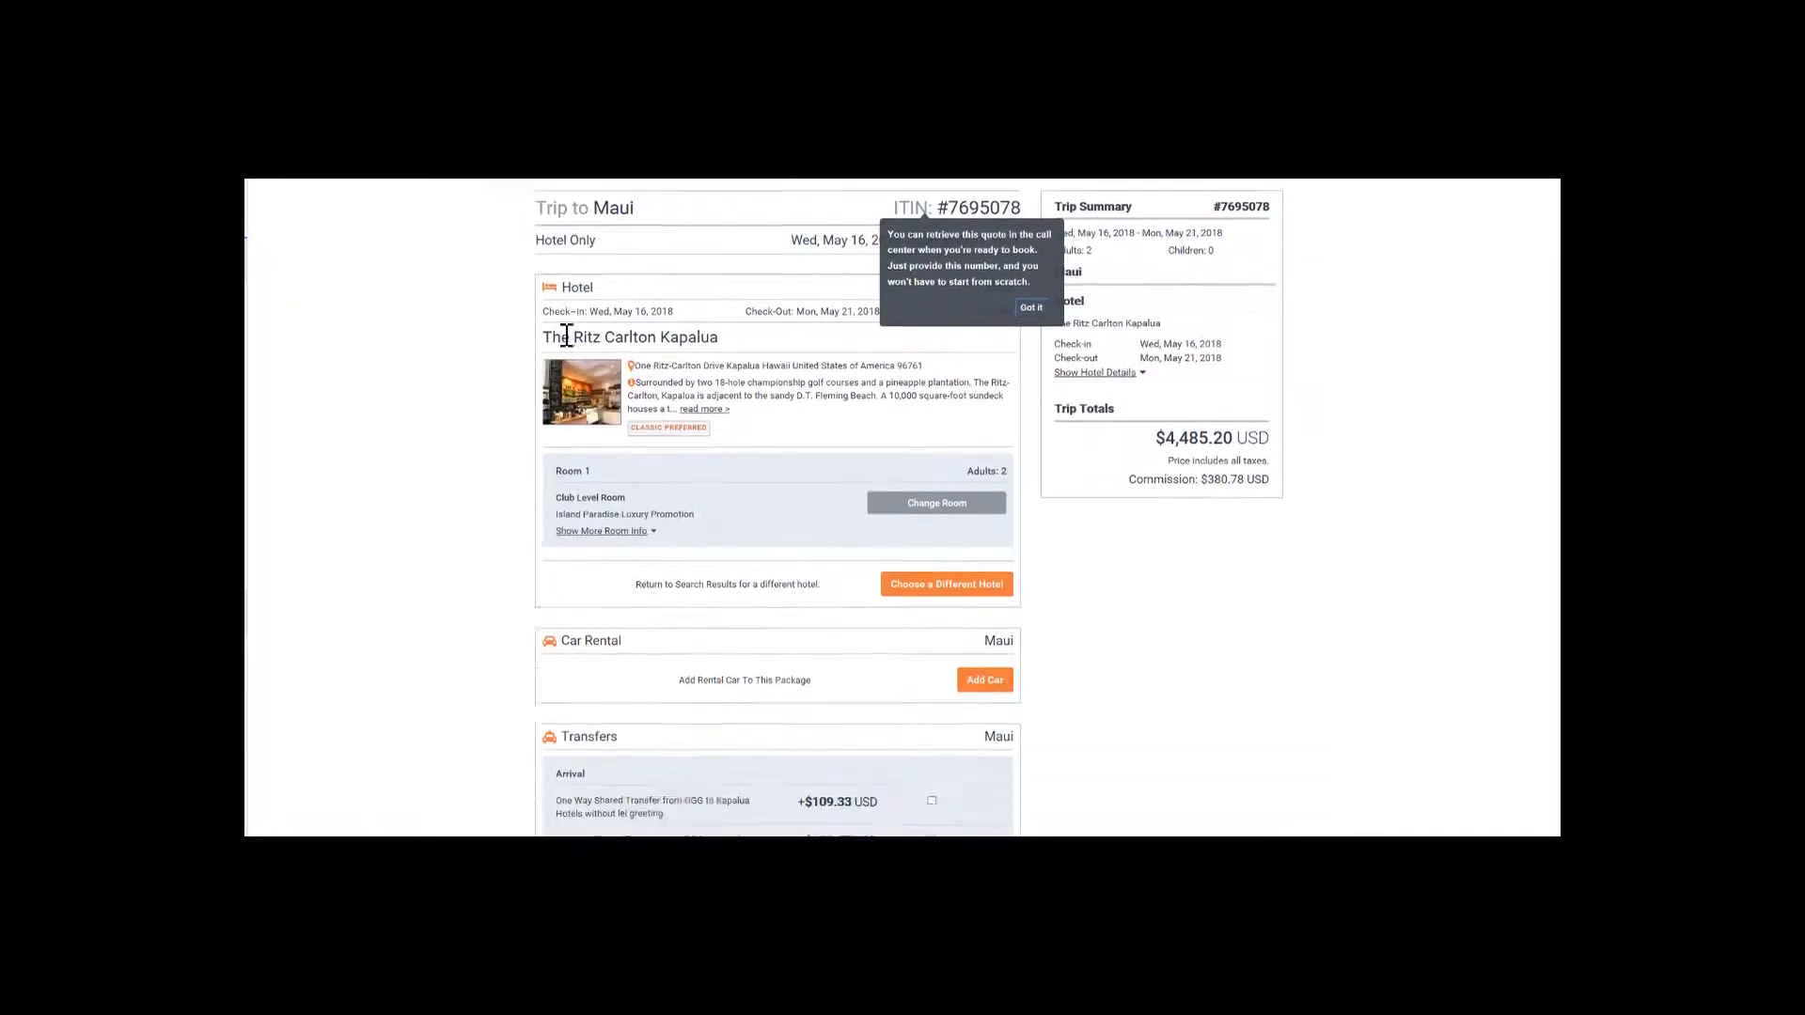
scroll(570, 346, down, 1)
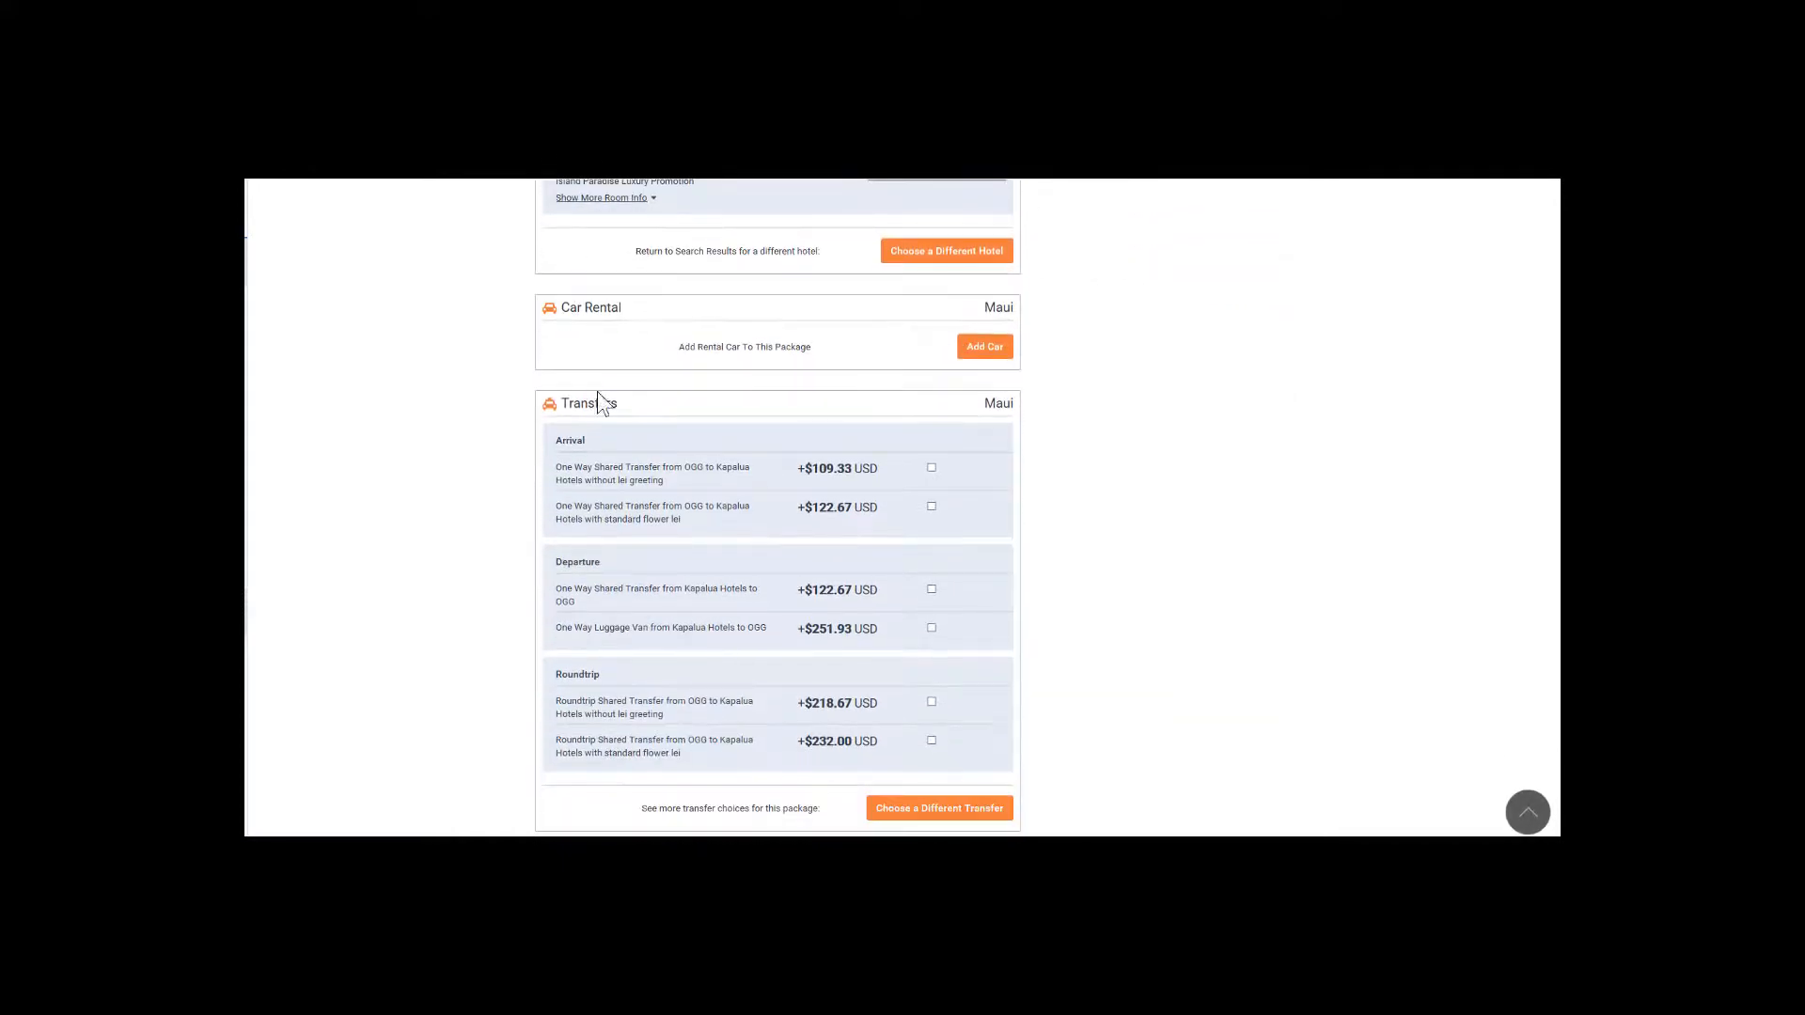
scroll(709, 508, down, 1)
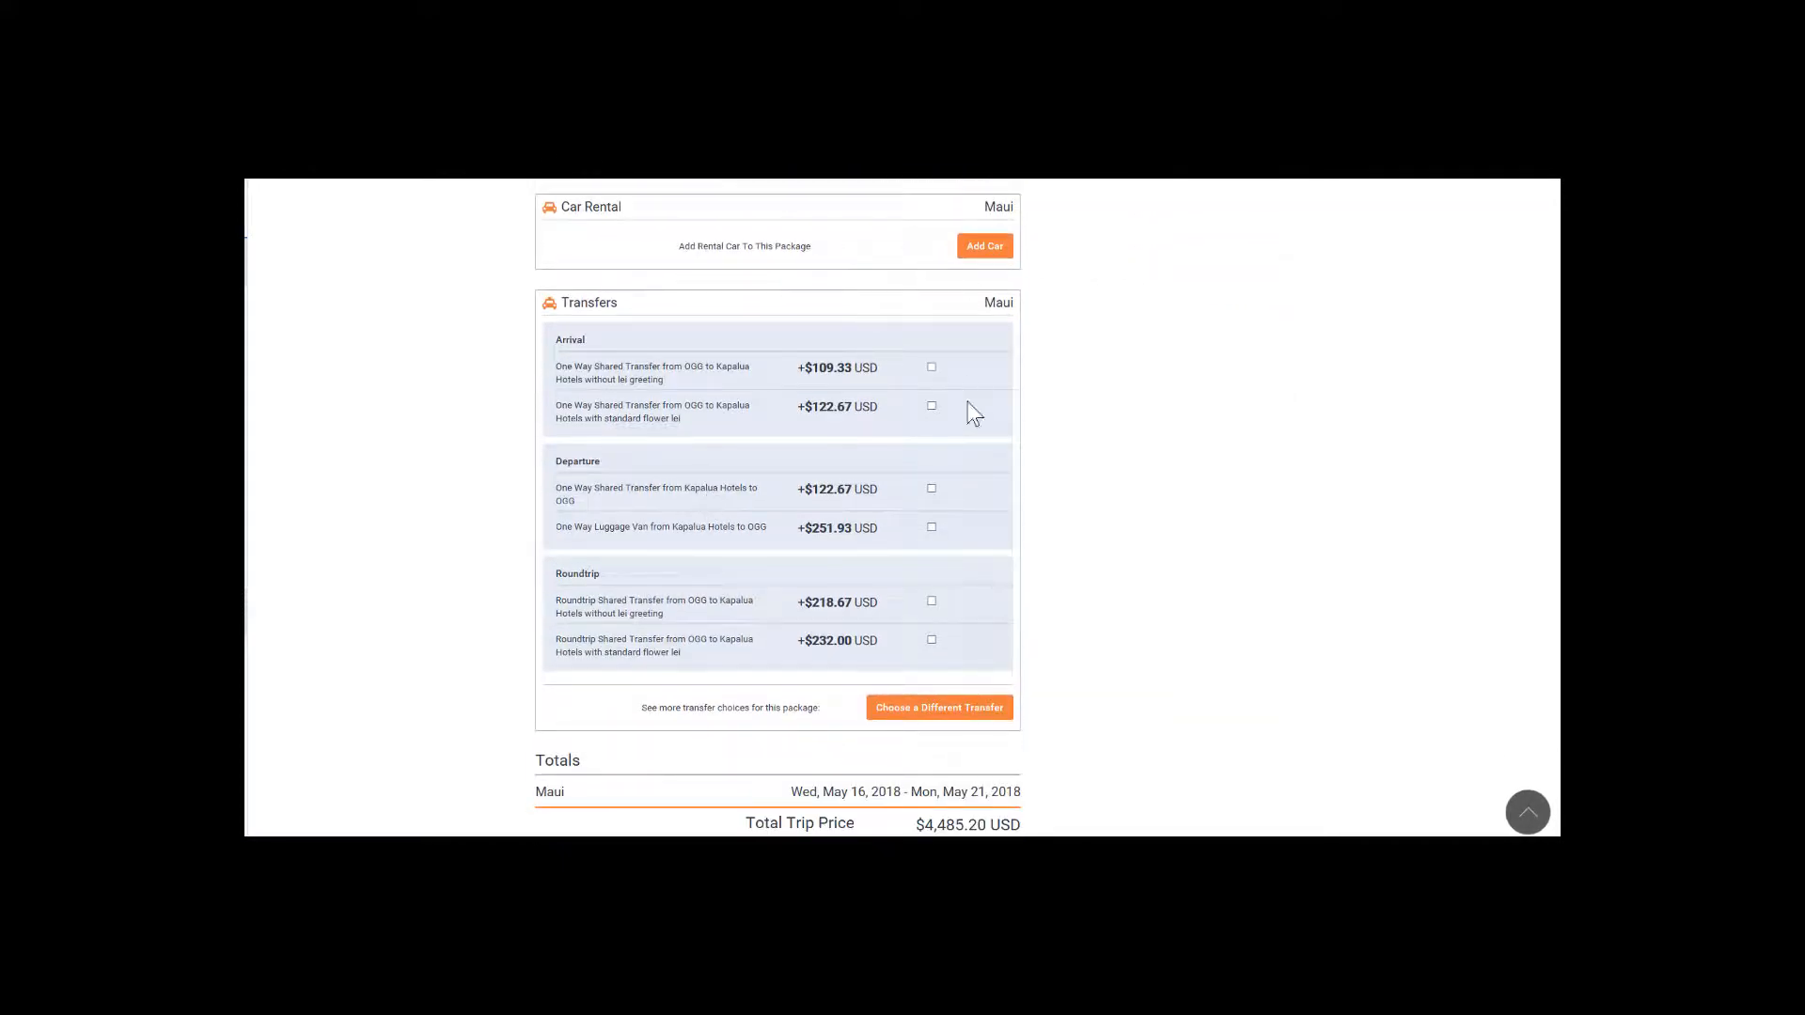
scroll(975, 423, down, 1)
scroll(982, 440, down, 3)
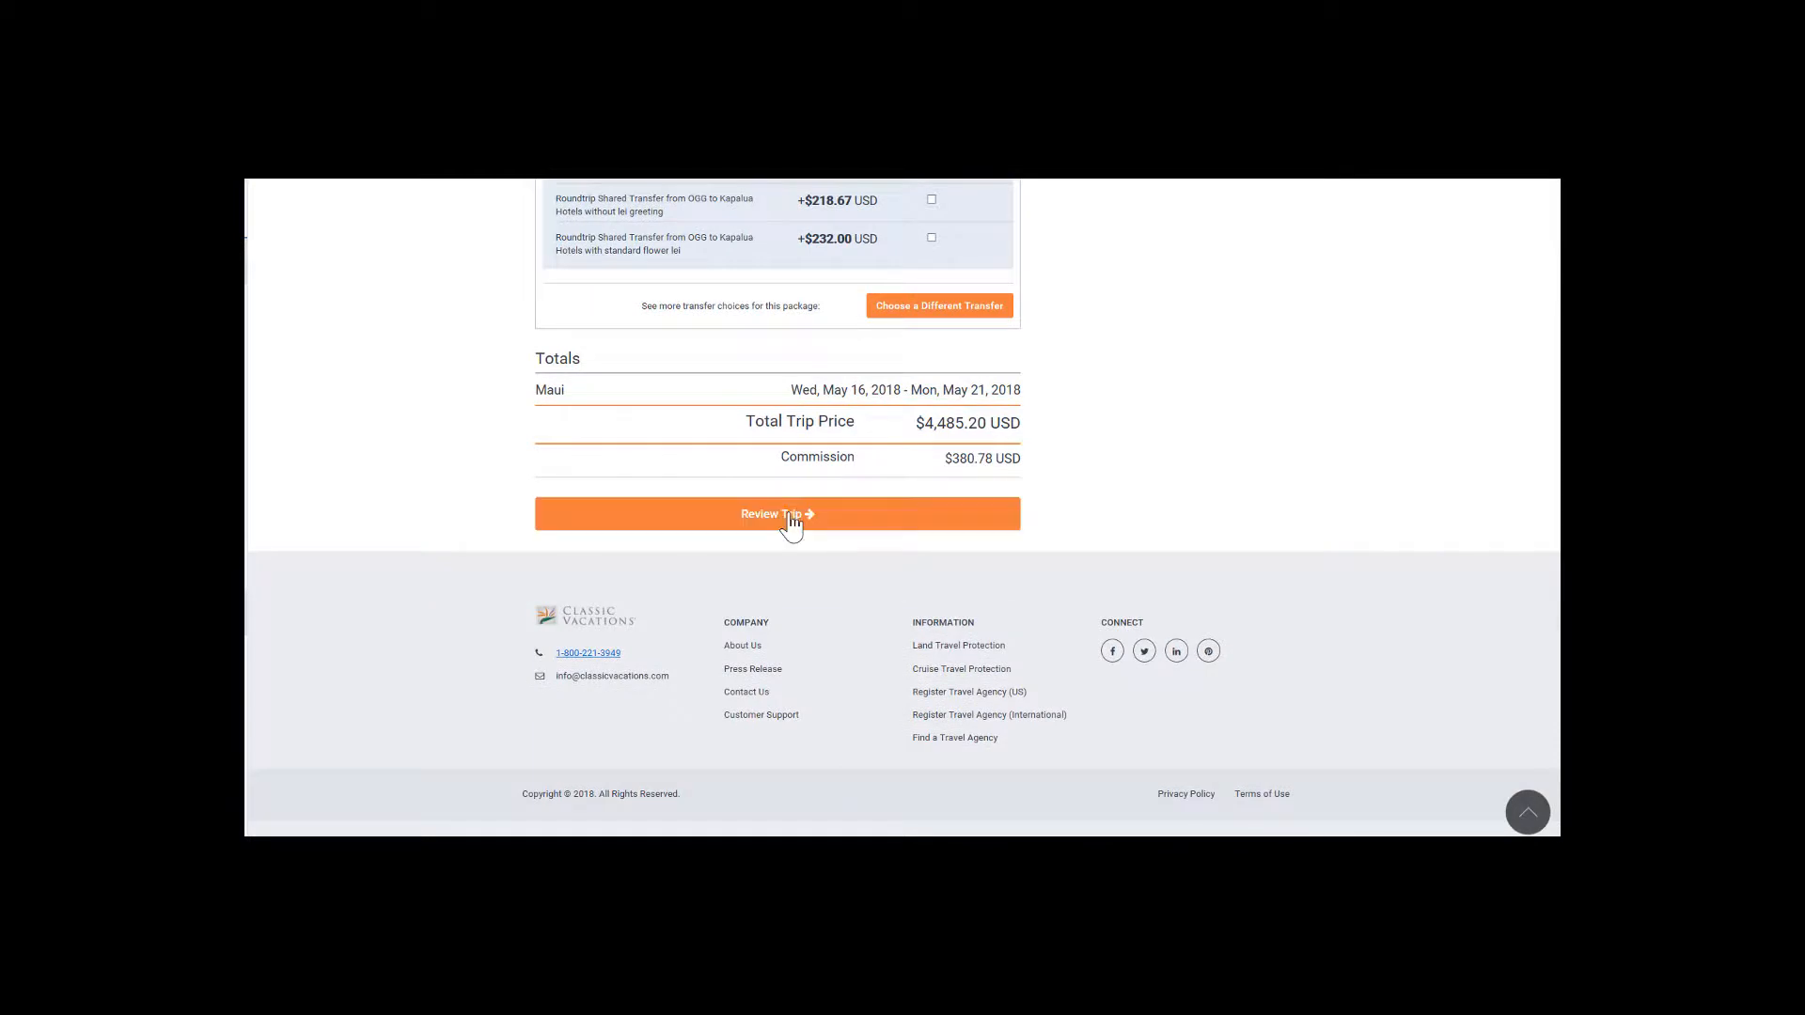
click(793, 520)
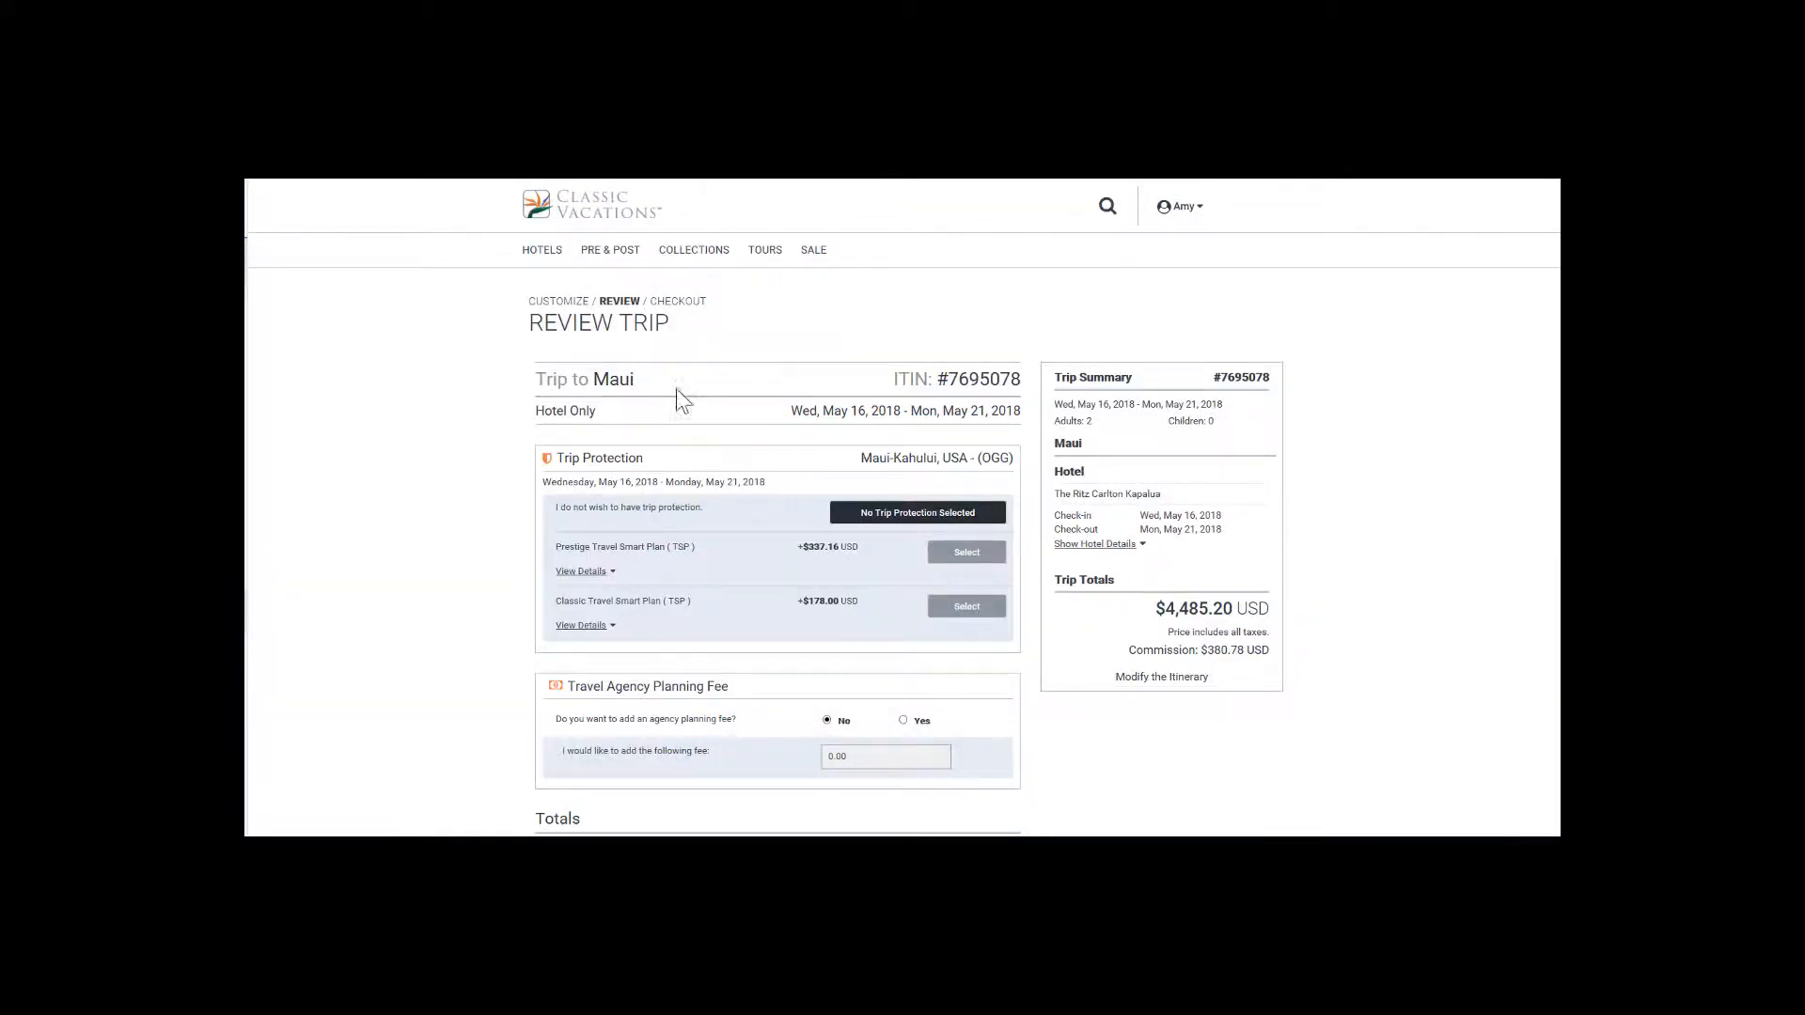
Start a quote for the reviewed Maui trip and open it as a customized online quote in the Quote Editor.
scroll(640, 419, down, 1)
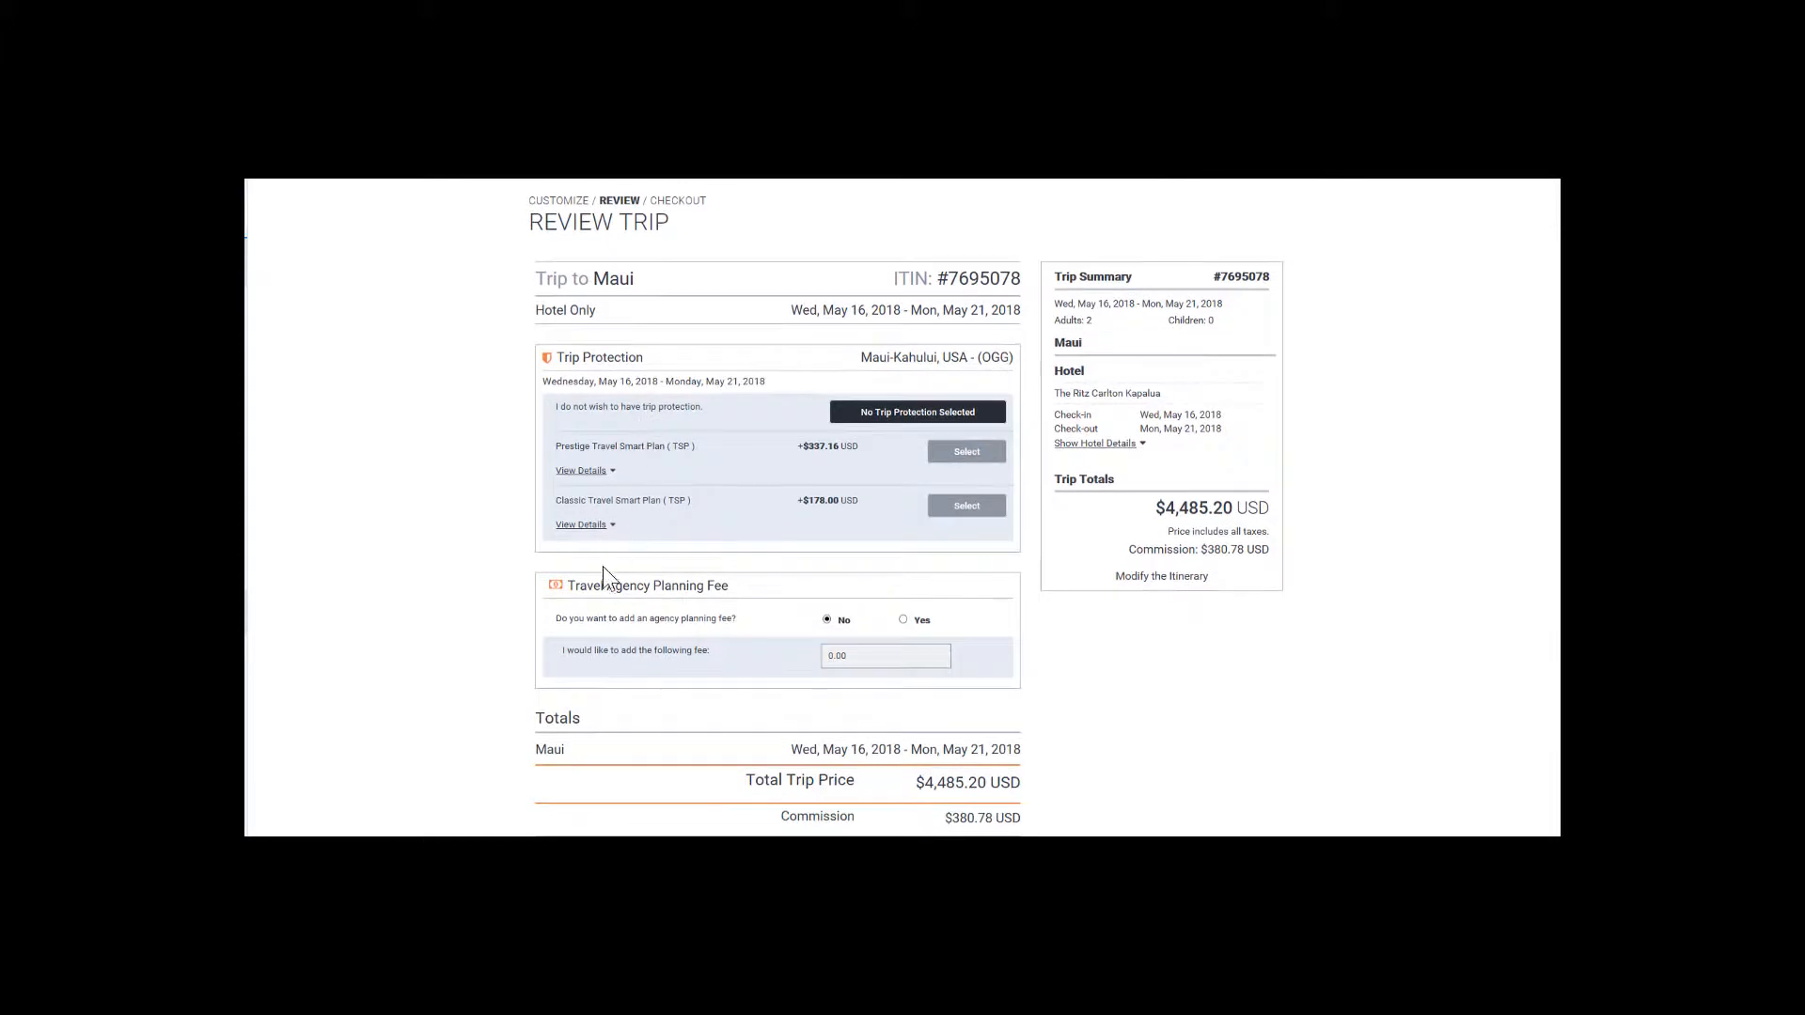
scroll(773, 601, down, 1)
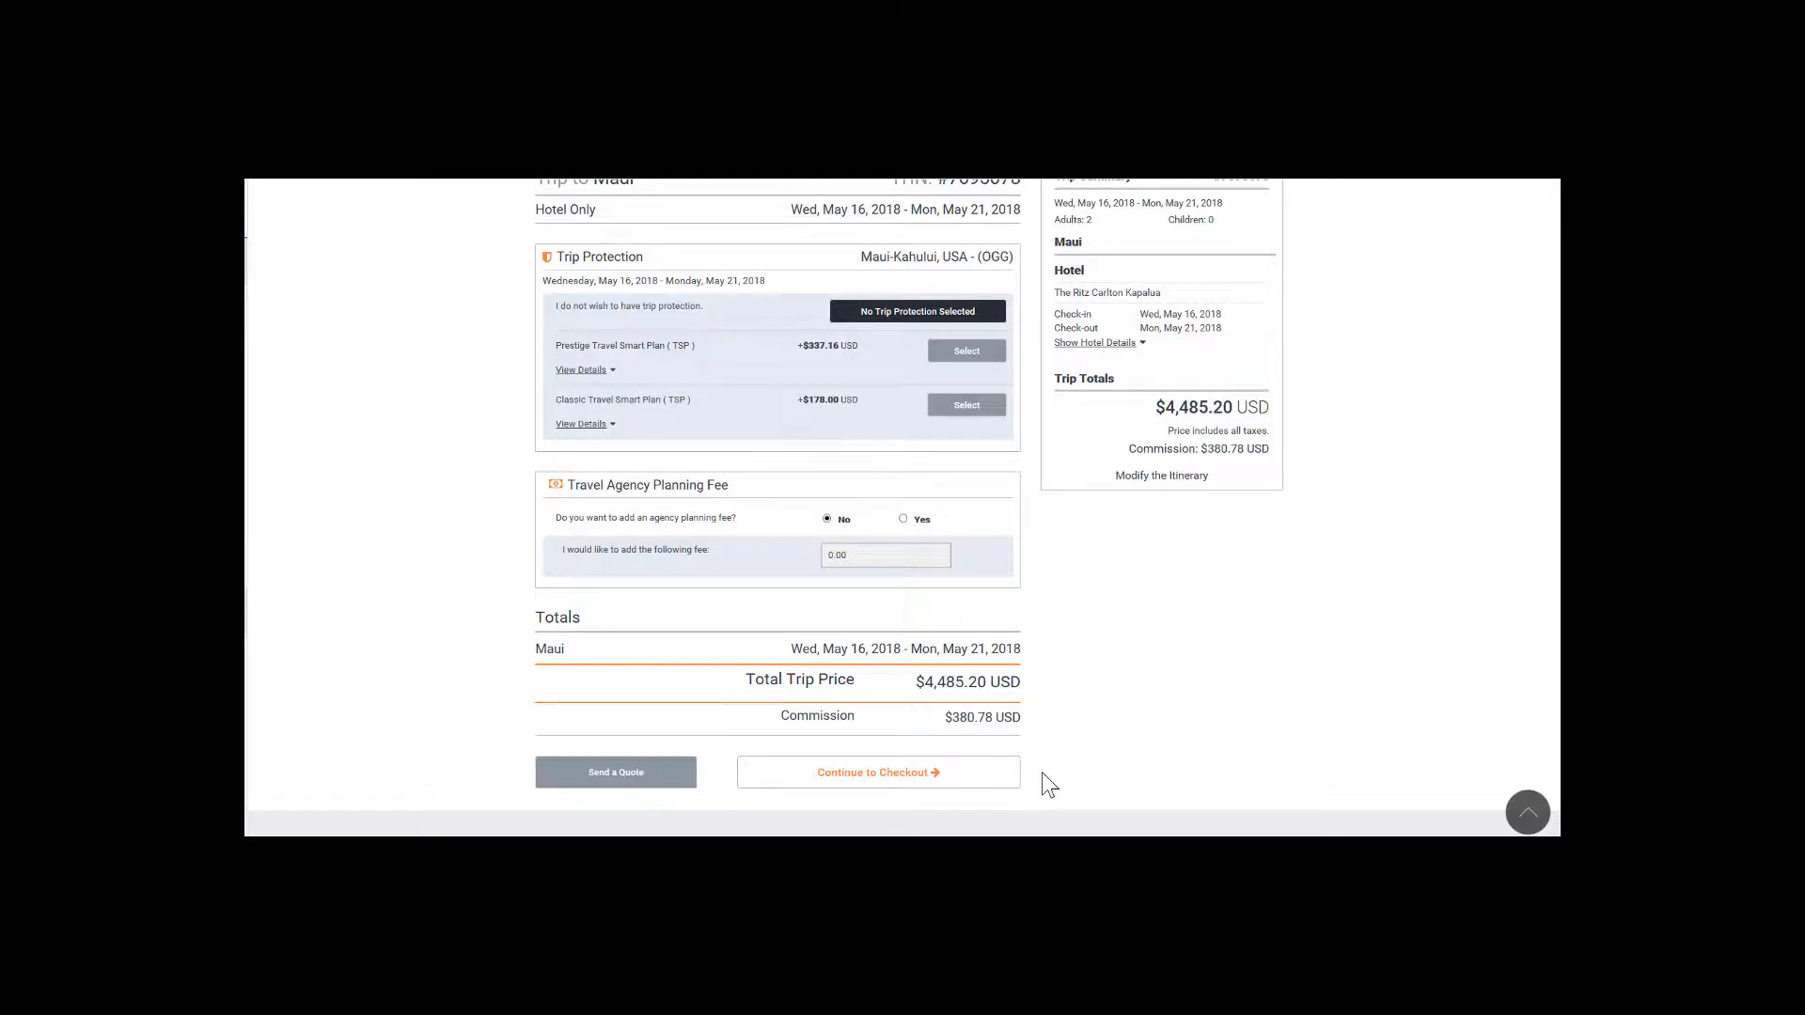
click(626, 786)
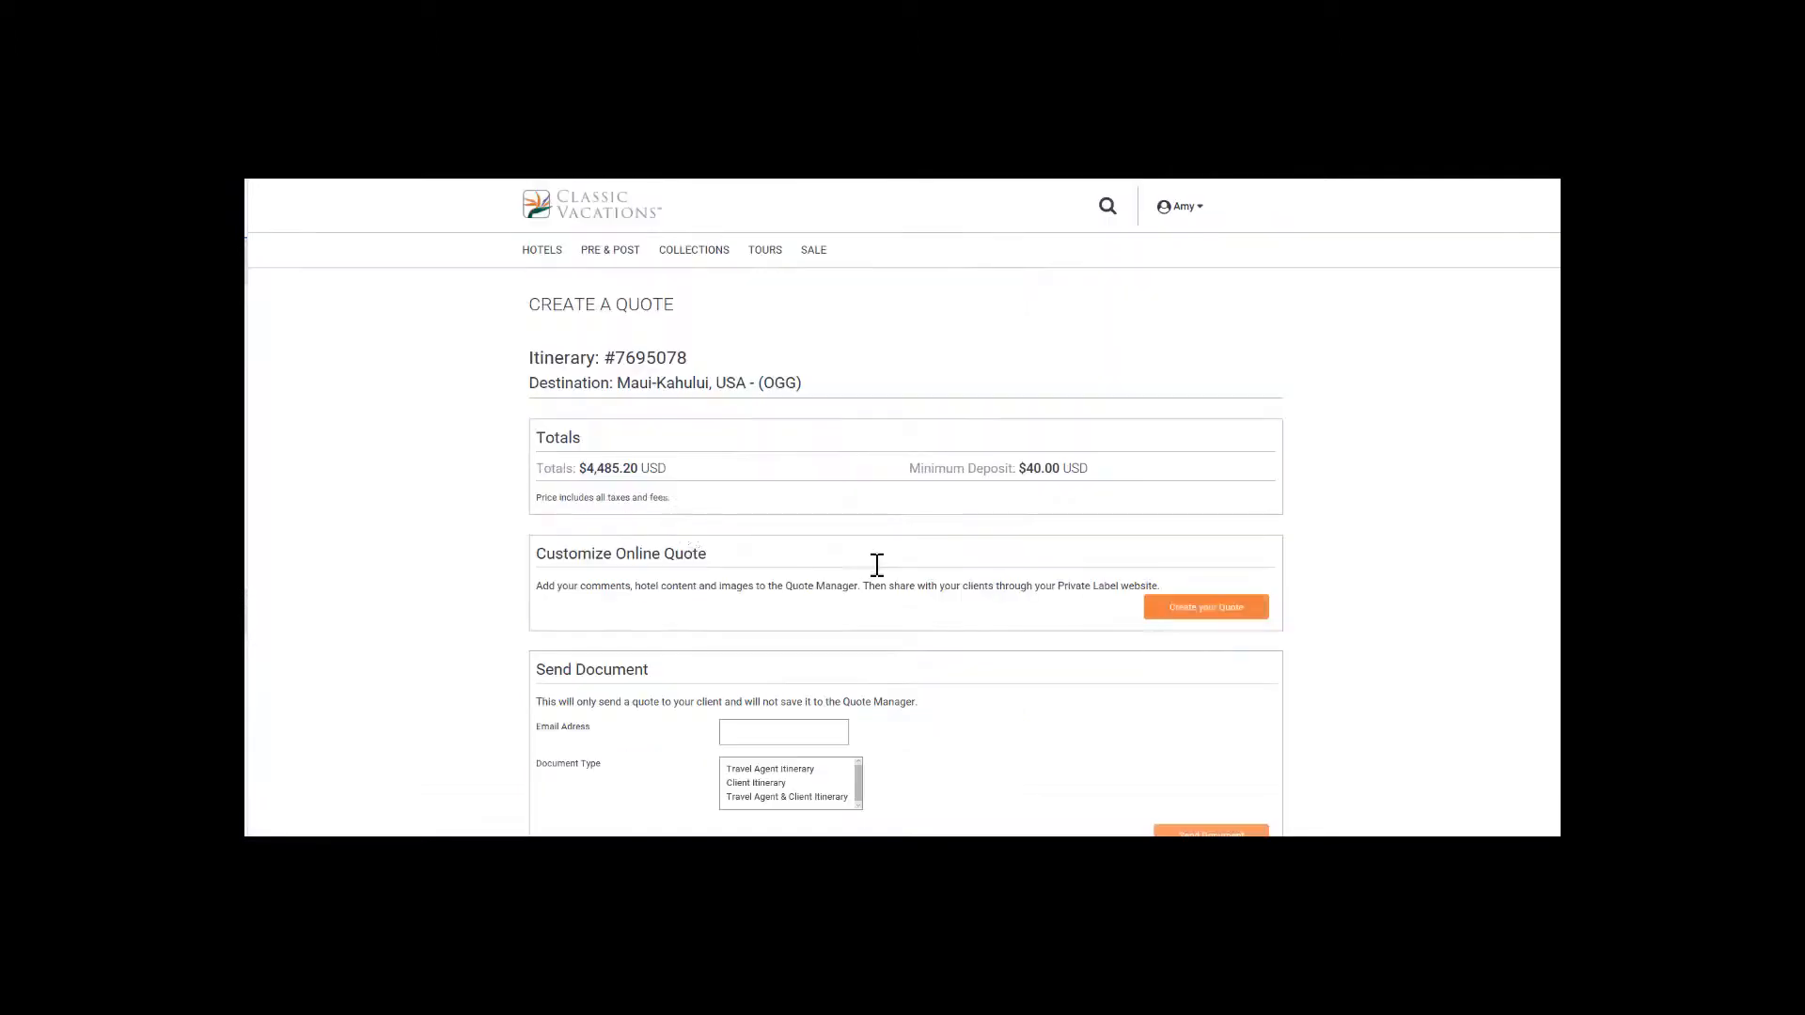
click(1200, 616)
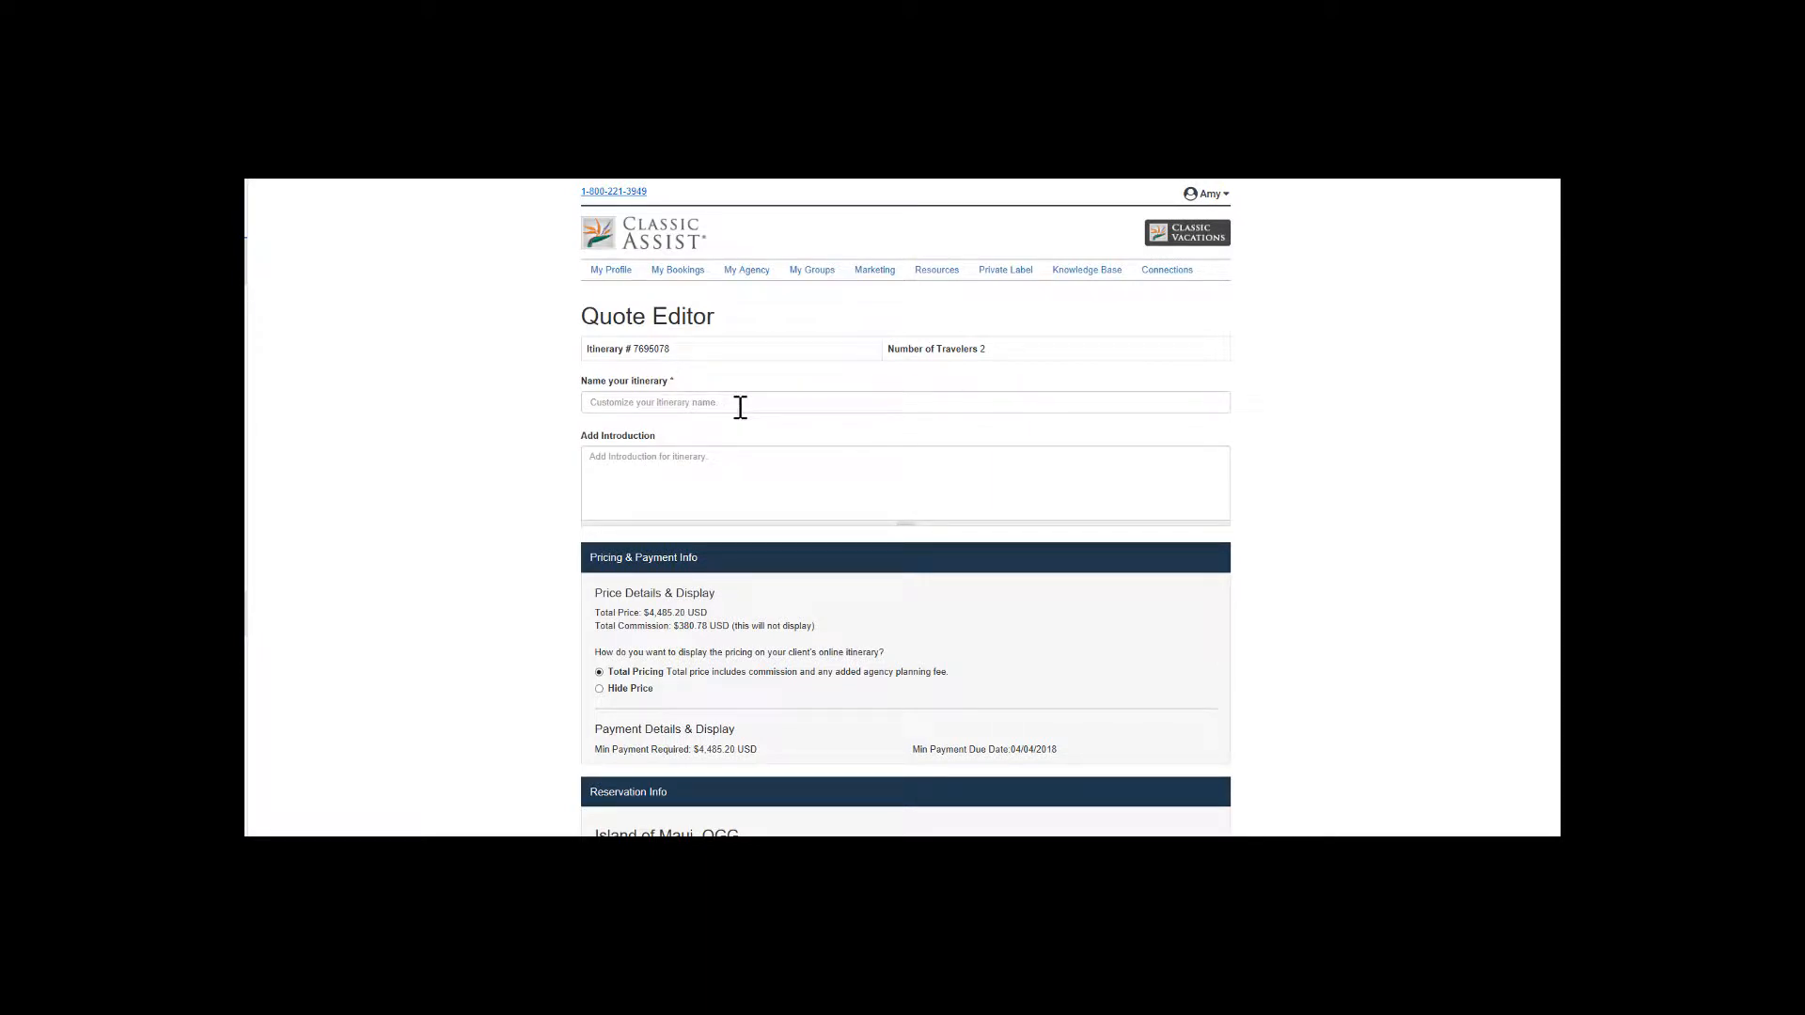
Name the quote's itinerary "Test Itinerary" and add the introduction "This is my note!".
click(735, 403)
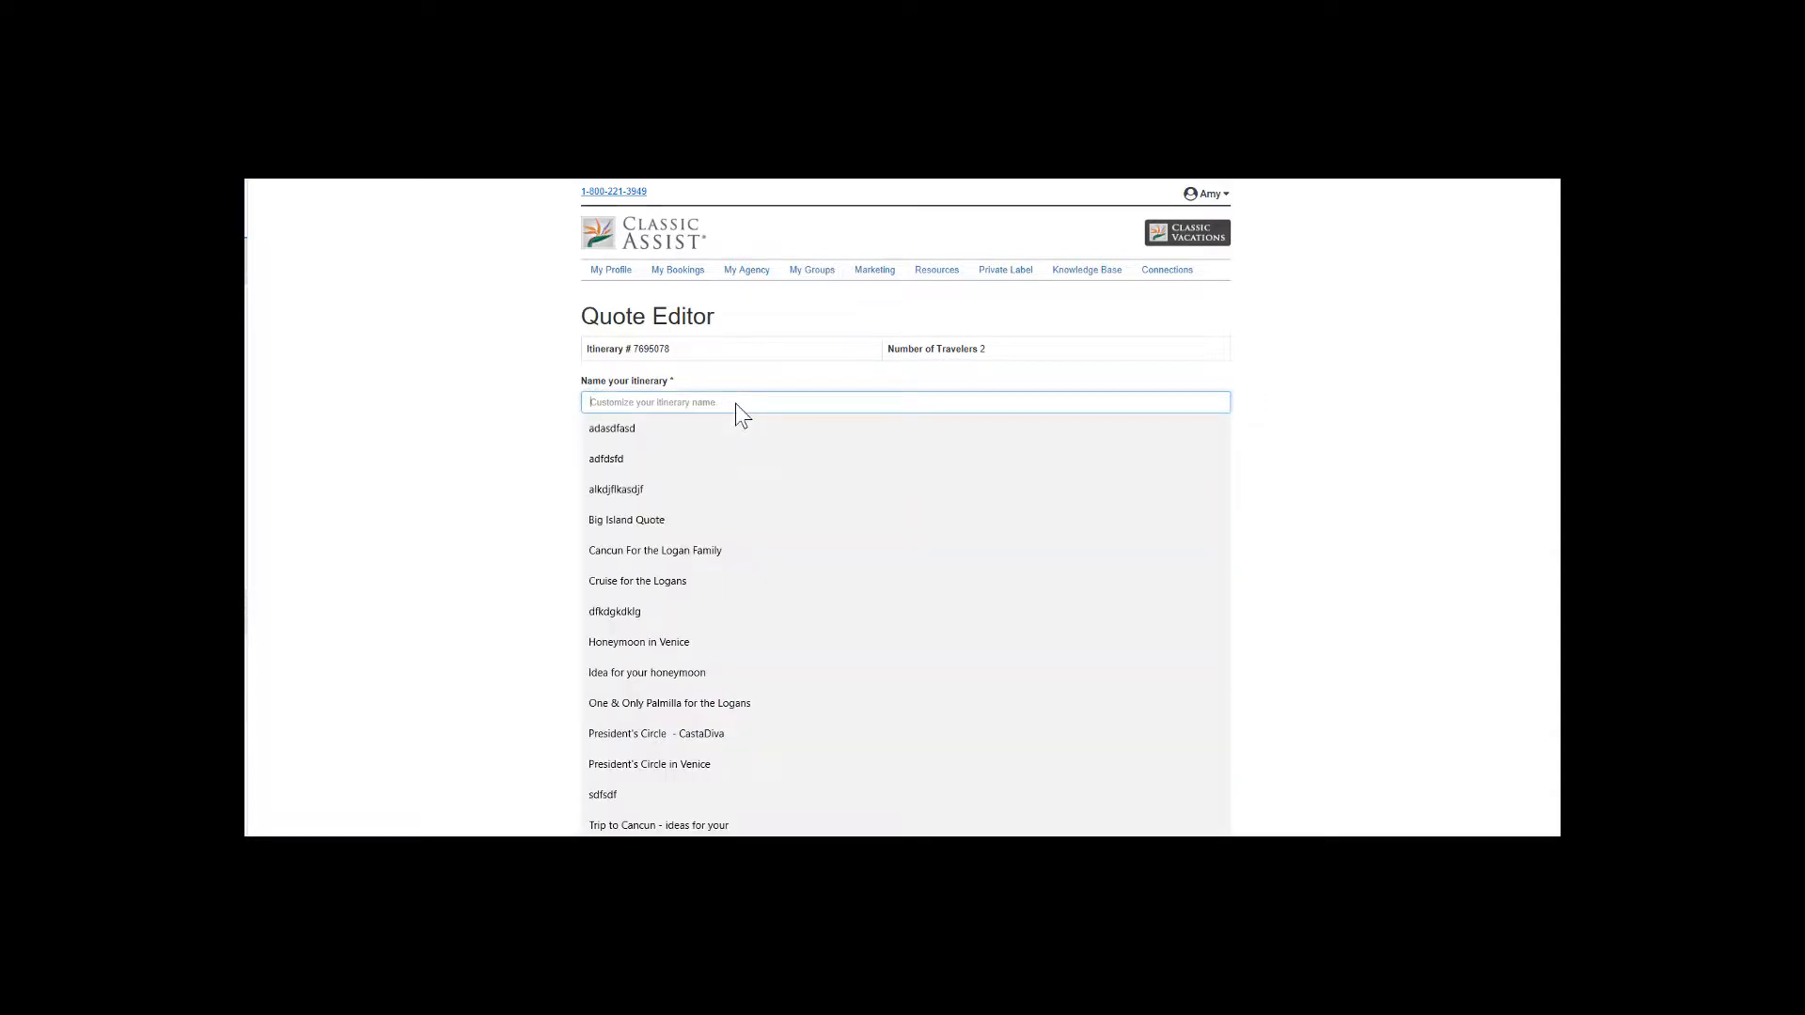
text(T)
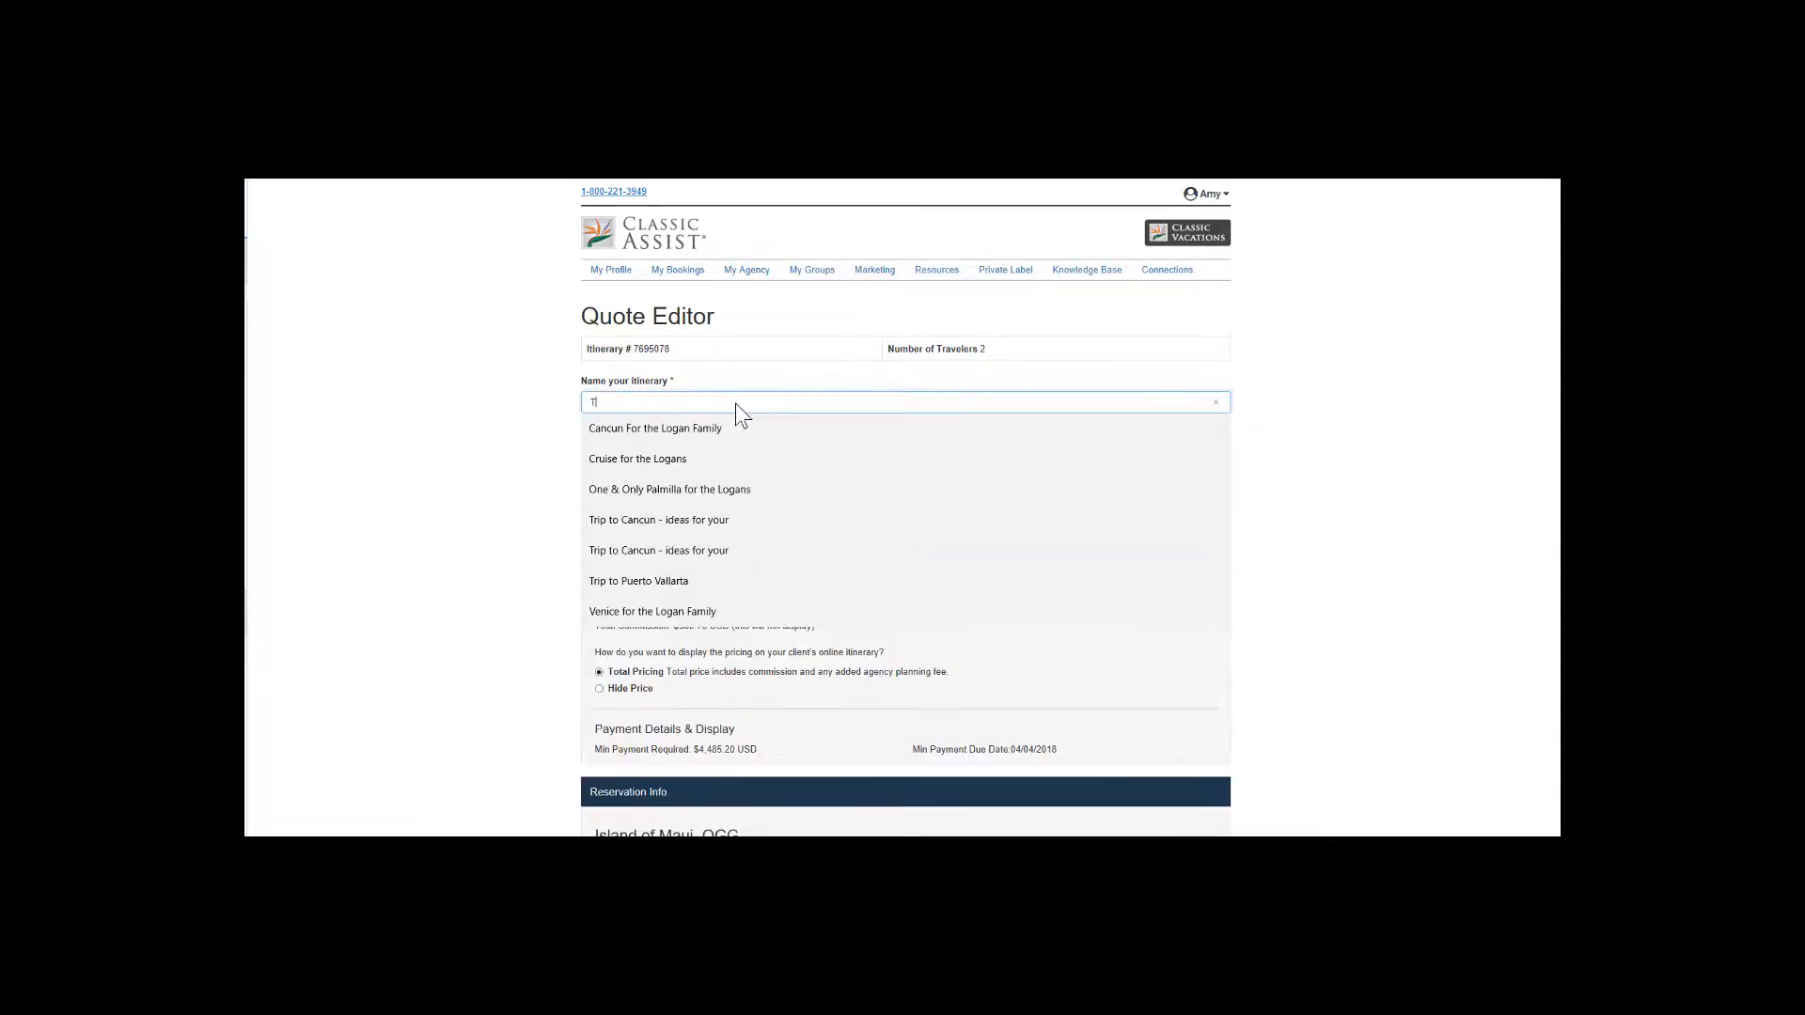
text(est Itinerary)
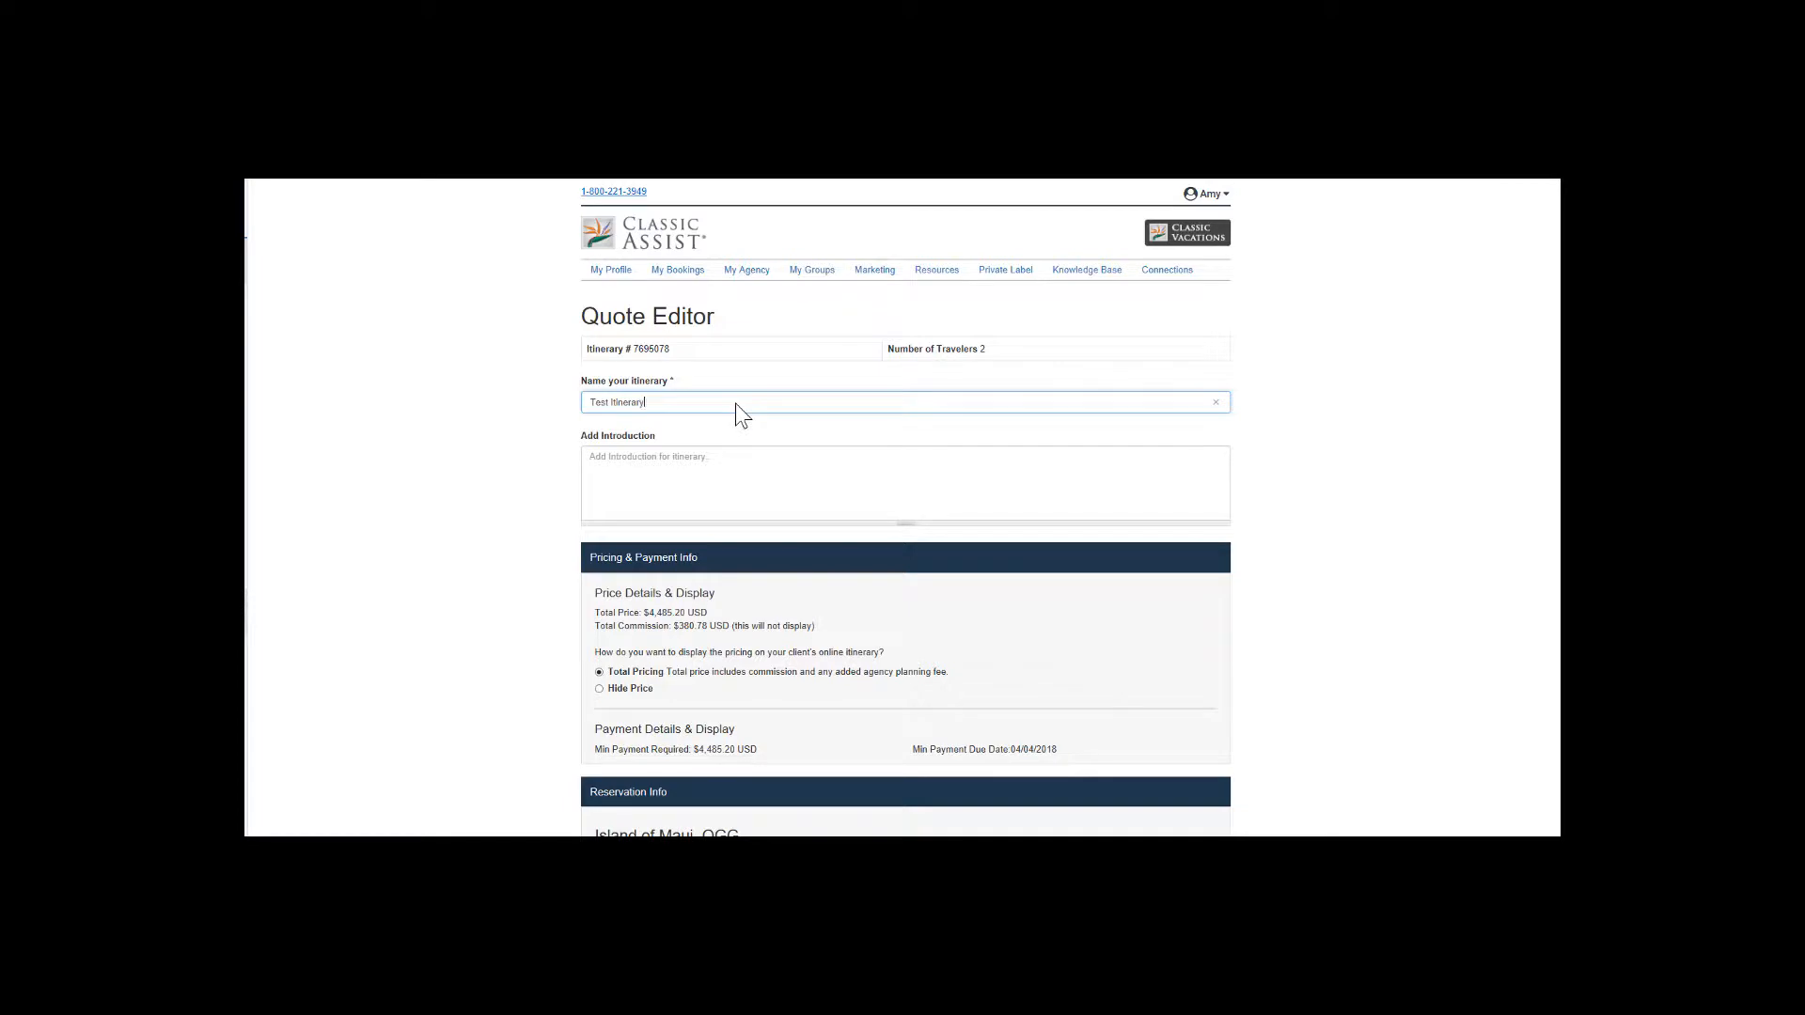
click(729, 473)
text(This is my note!)
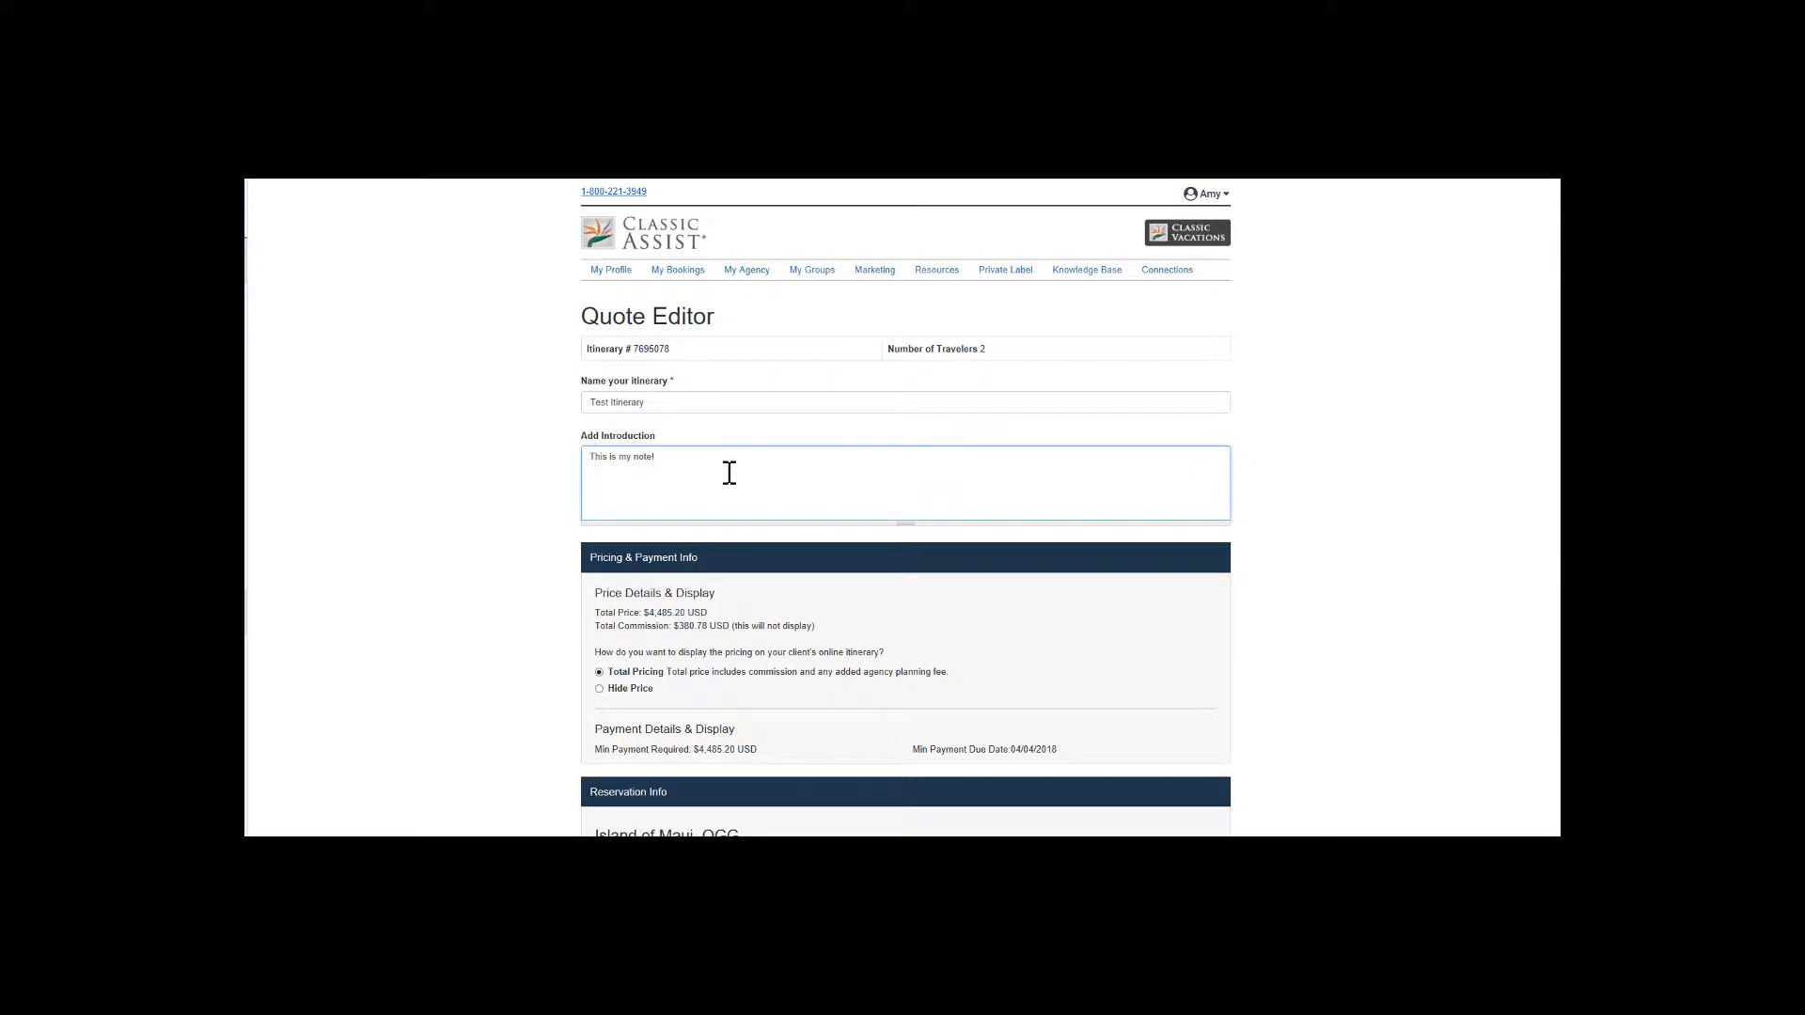
Save the quote with total pricing displayed and no hotel note, and open its preview.
scroll(764, 562, down, 3)
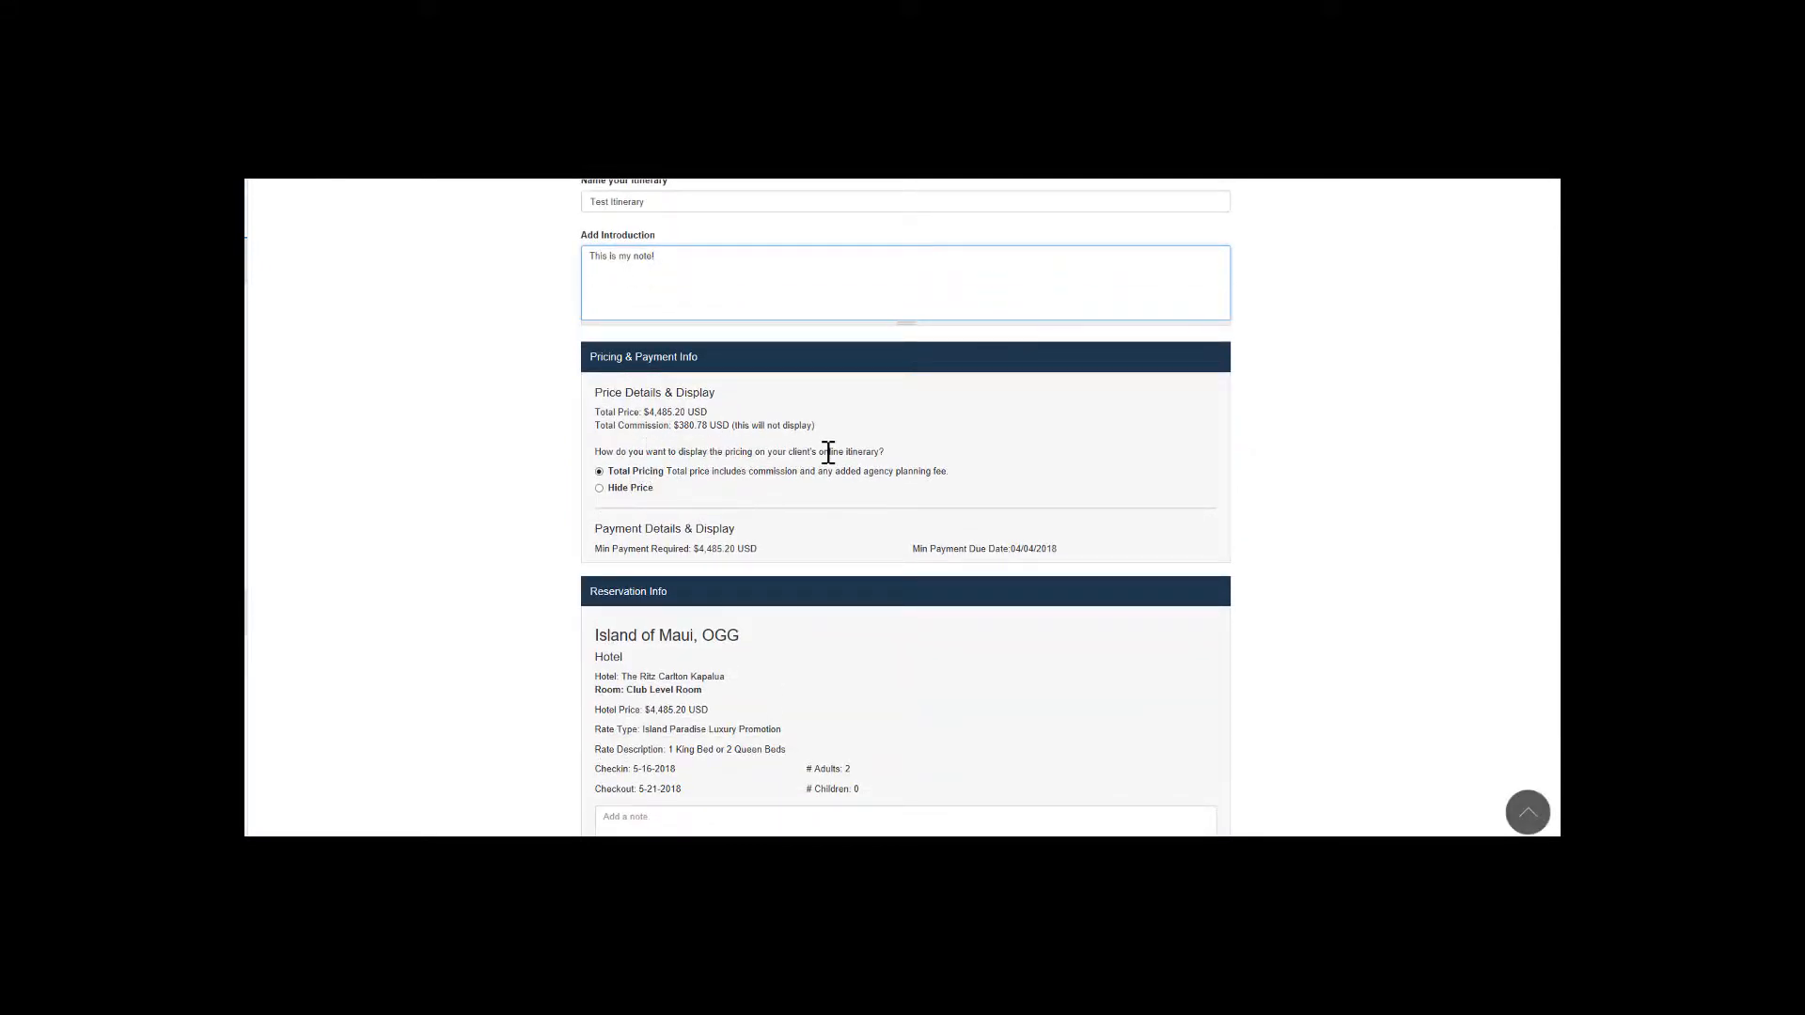
scroll(825, 451, down, 2)
click(680, 643)
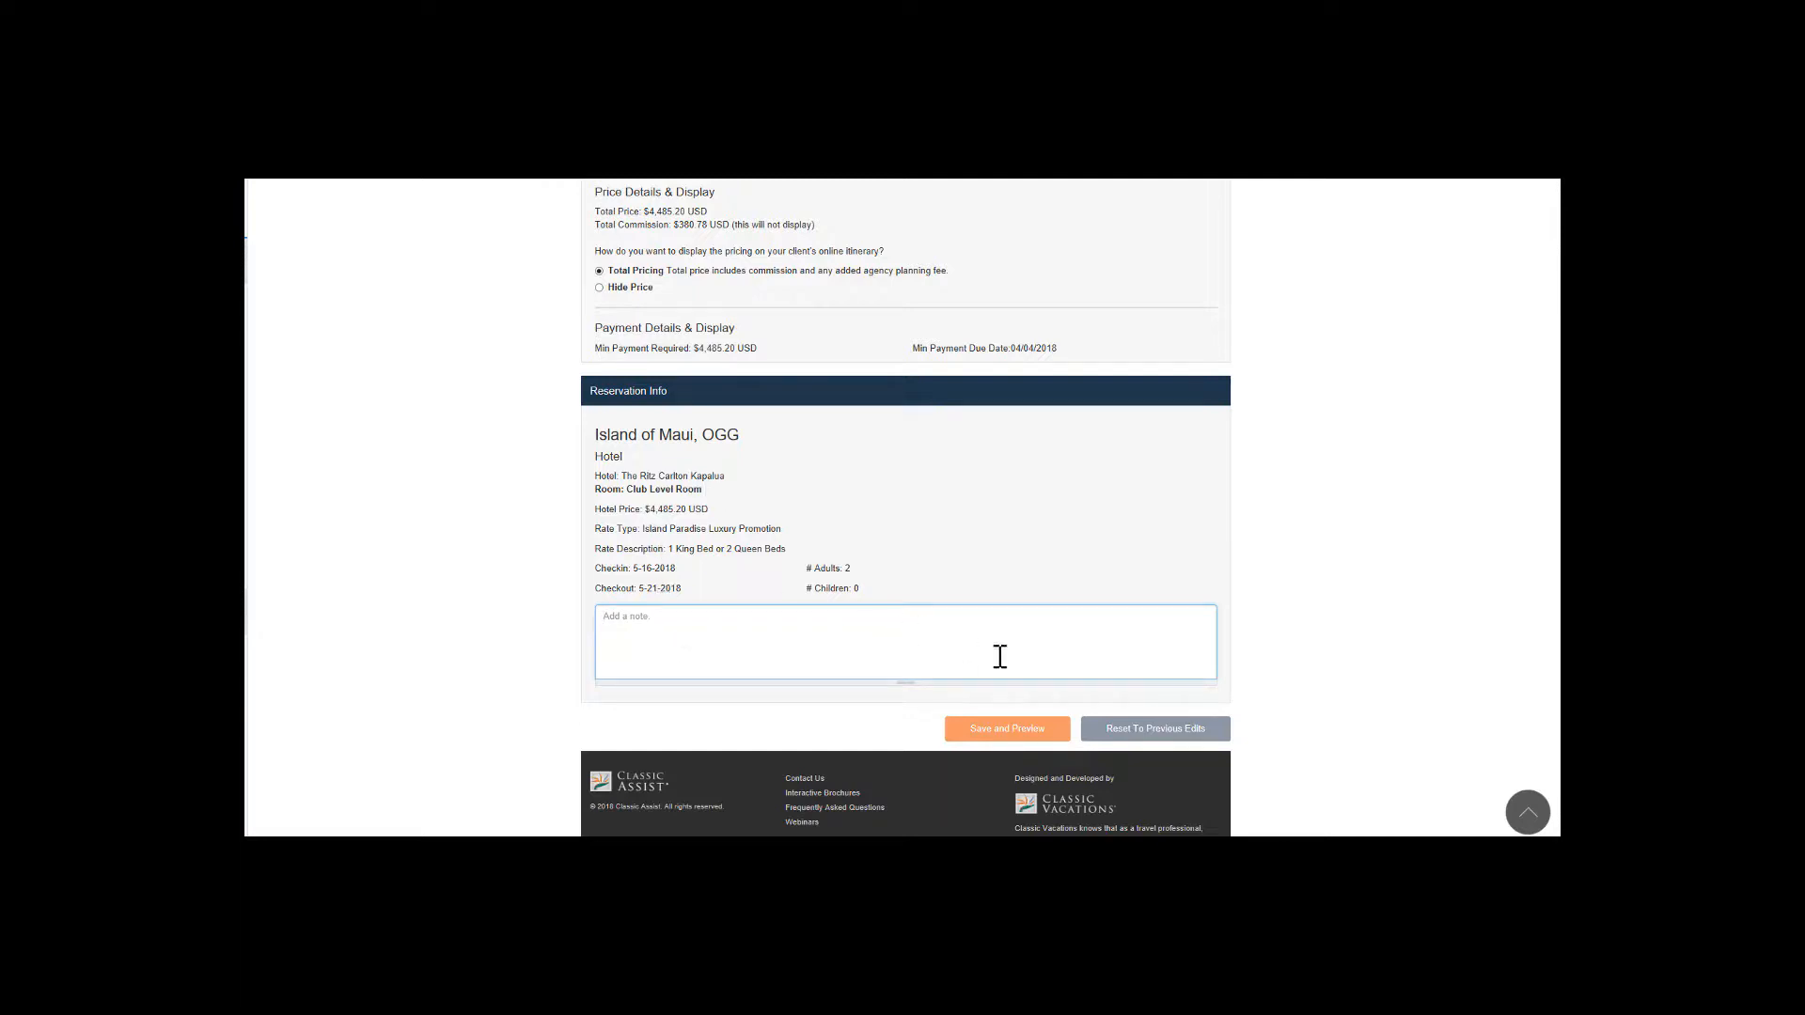
click(1046, 741)
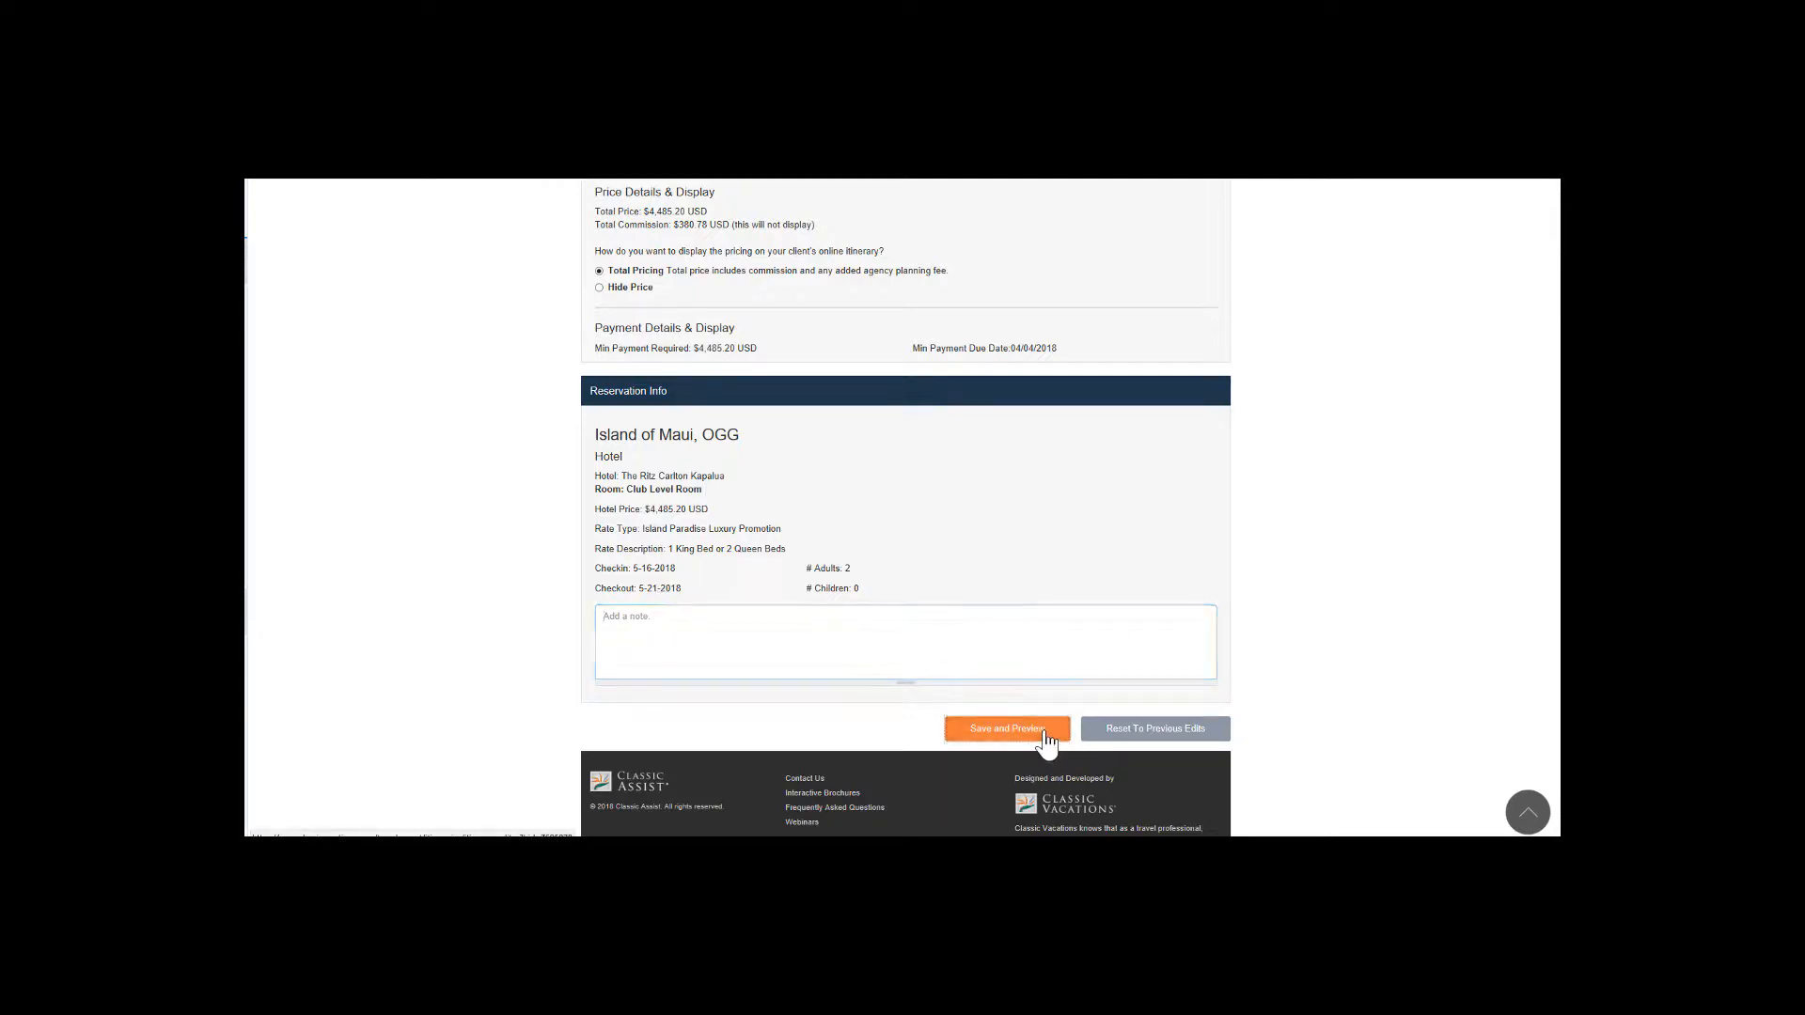
click(1046, 741)
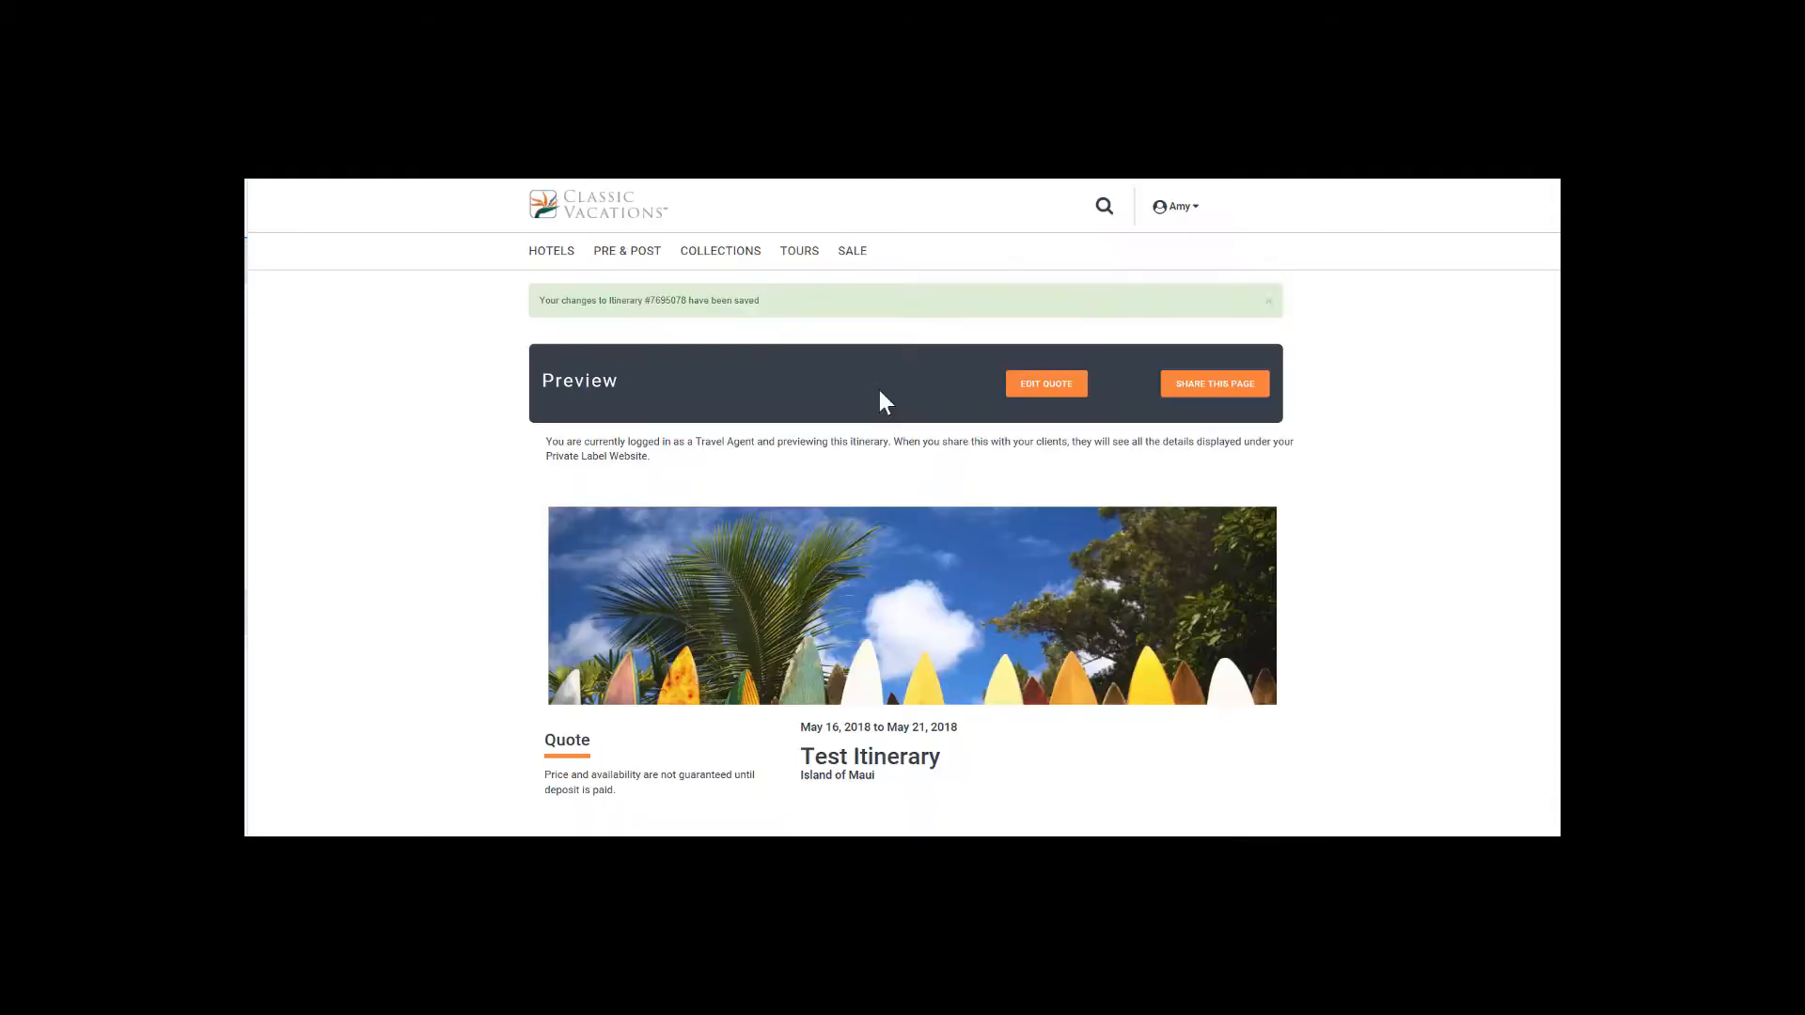
Review the Test Itinerary preview, open its sharing options and copy the quote's link.
scroll(878, 391, down, 4)
scroll(878, 391, down, 1)
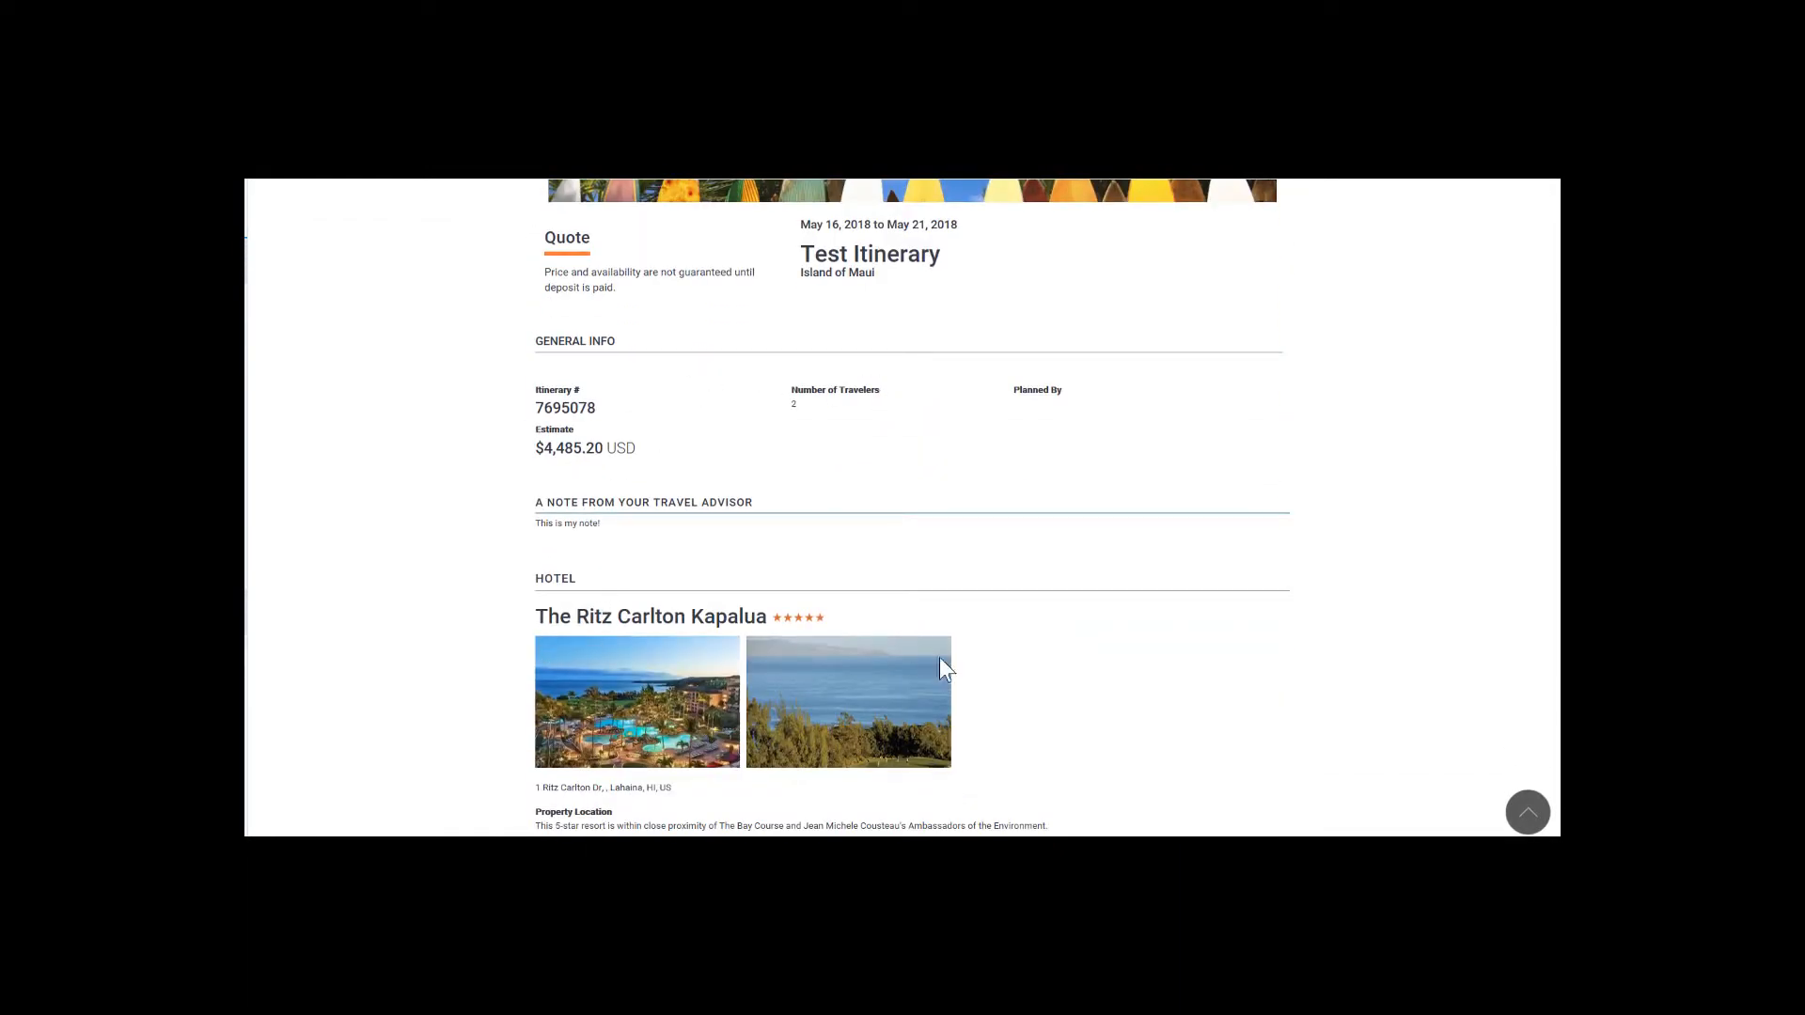
scroll(602, 682, down, 1)
scroll(667, 750, down, 2)
scroll(669, 743, up, 8)
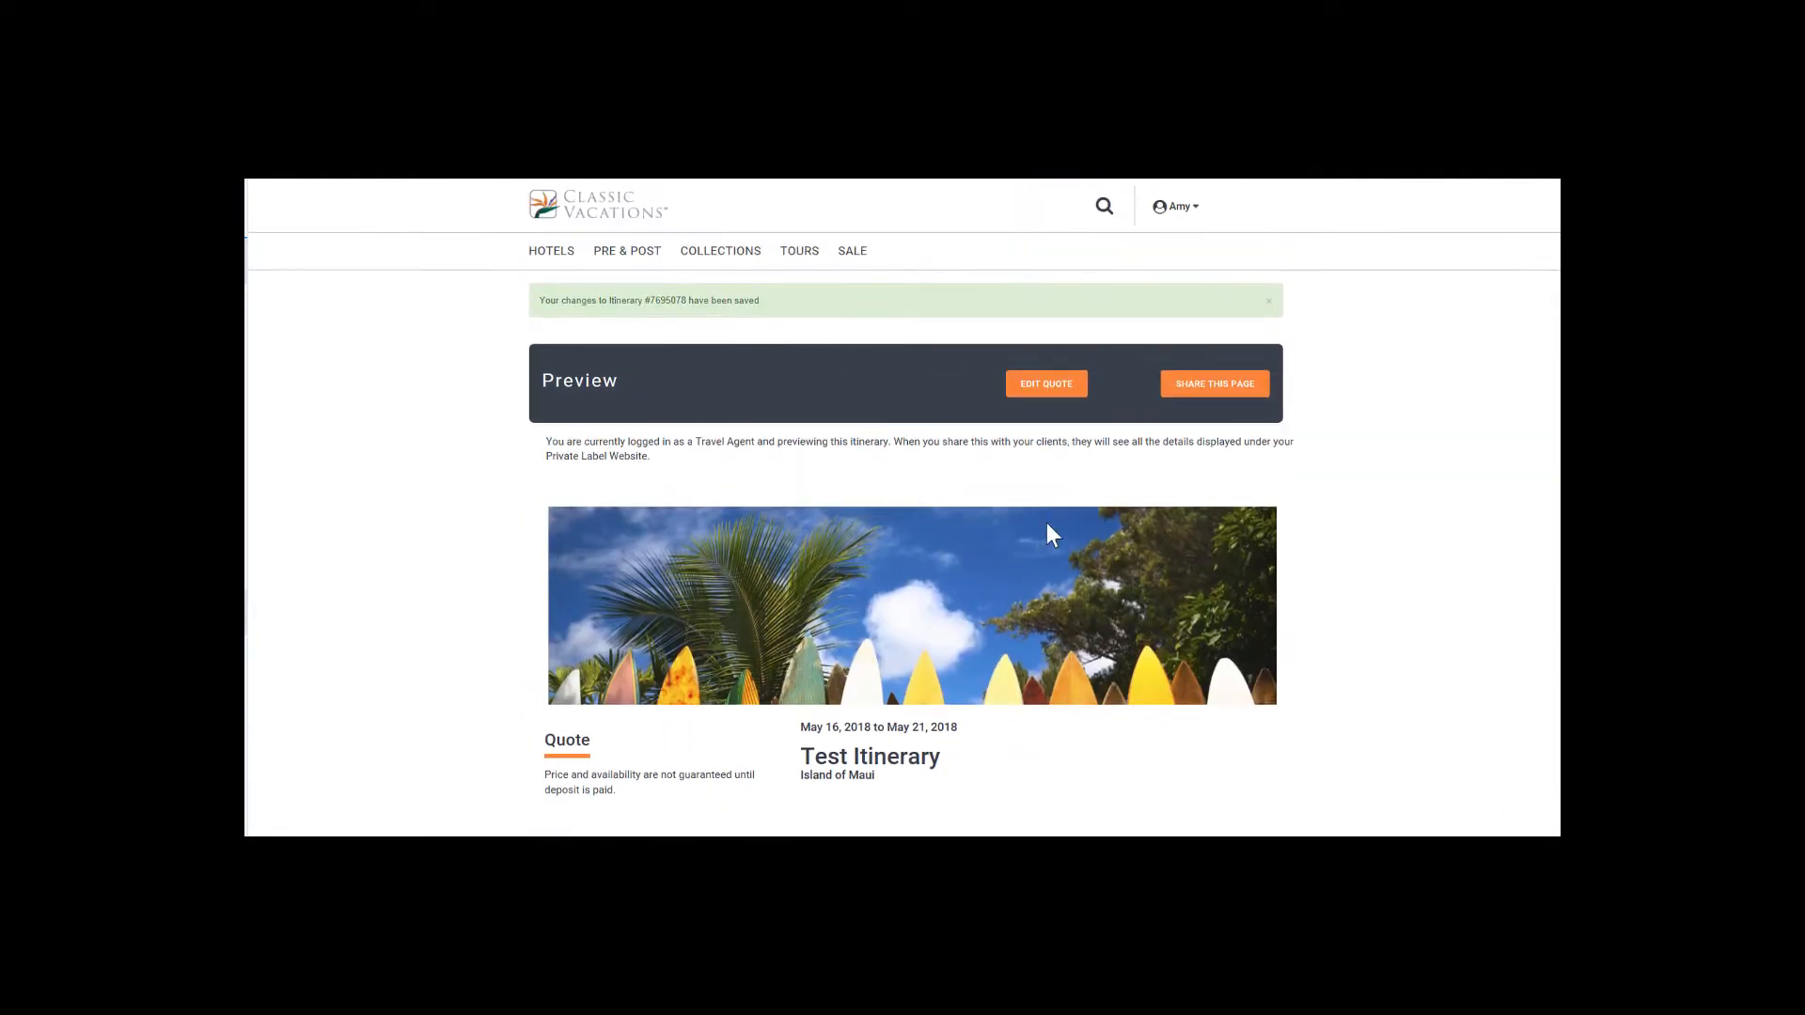
click(1233, 388)
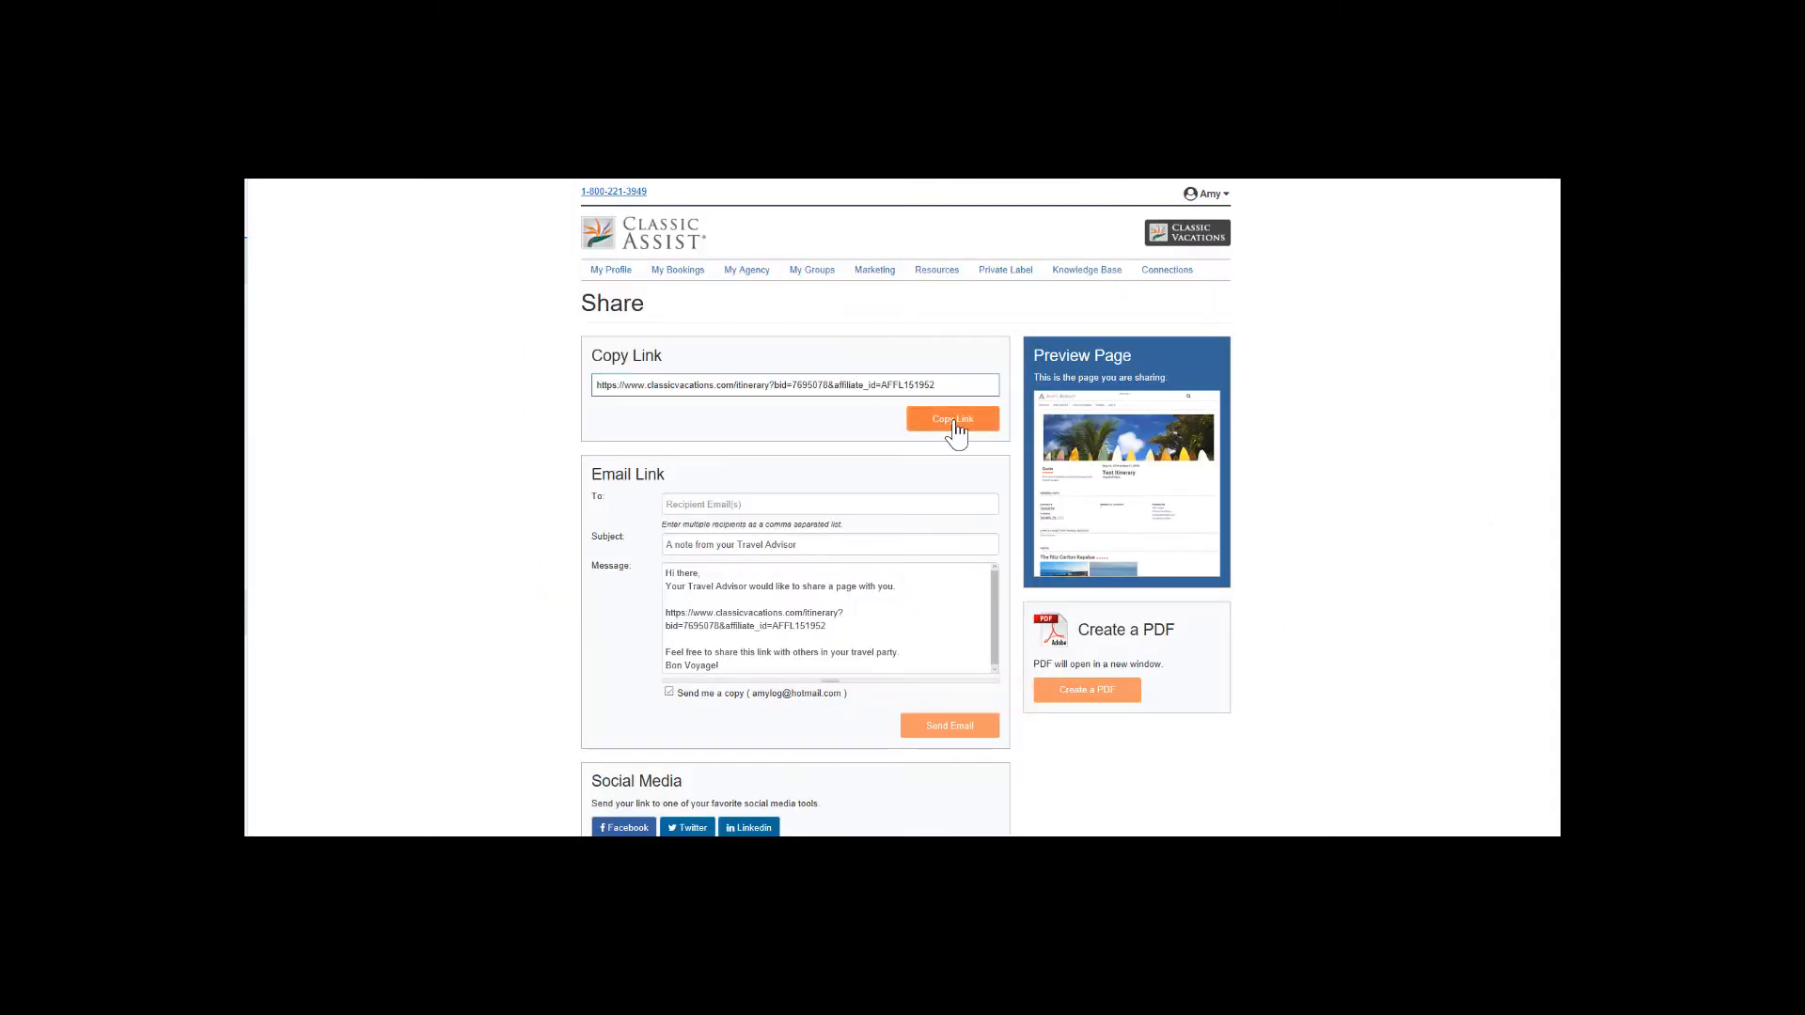
click(953, 422)
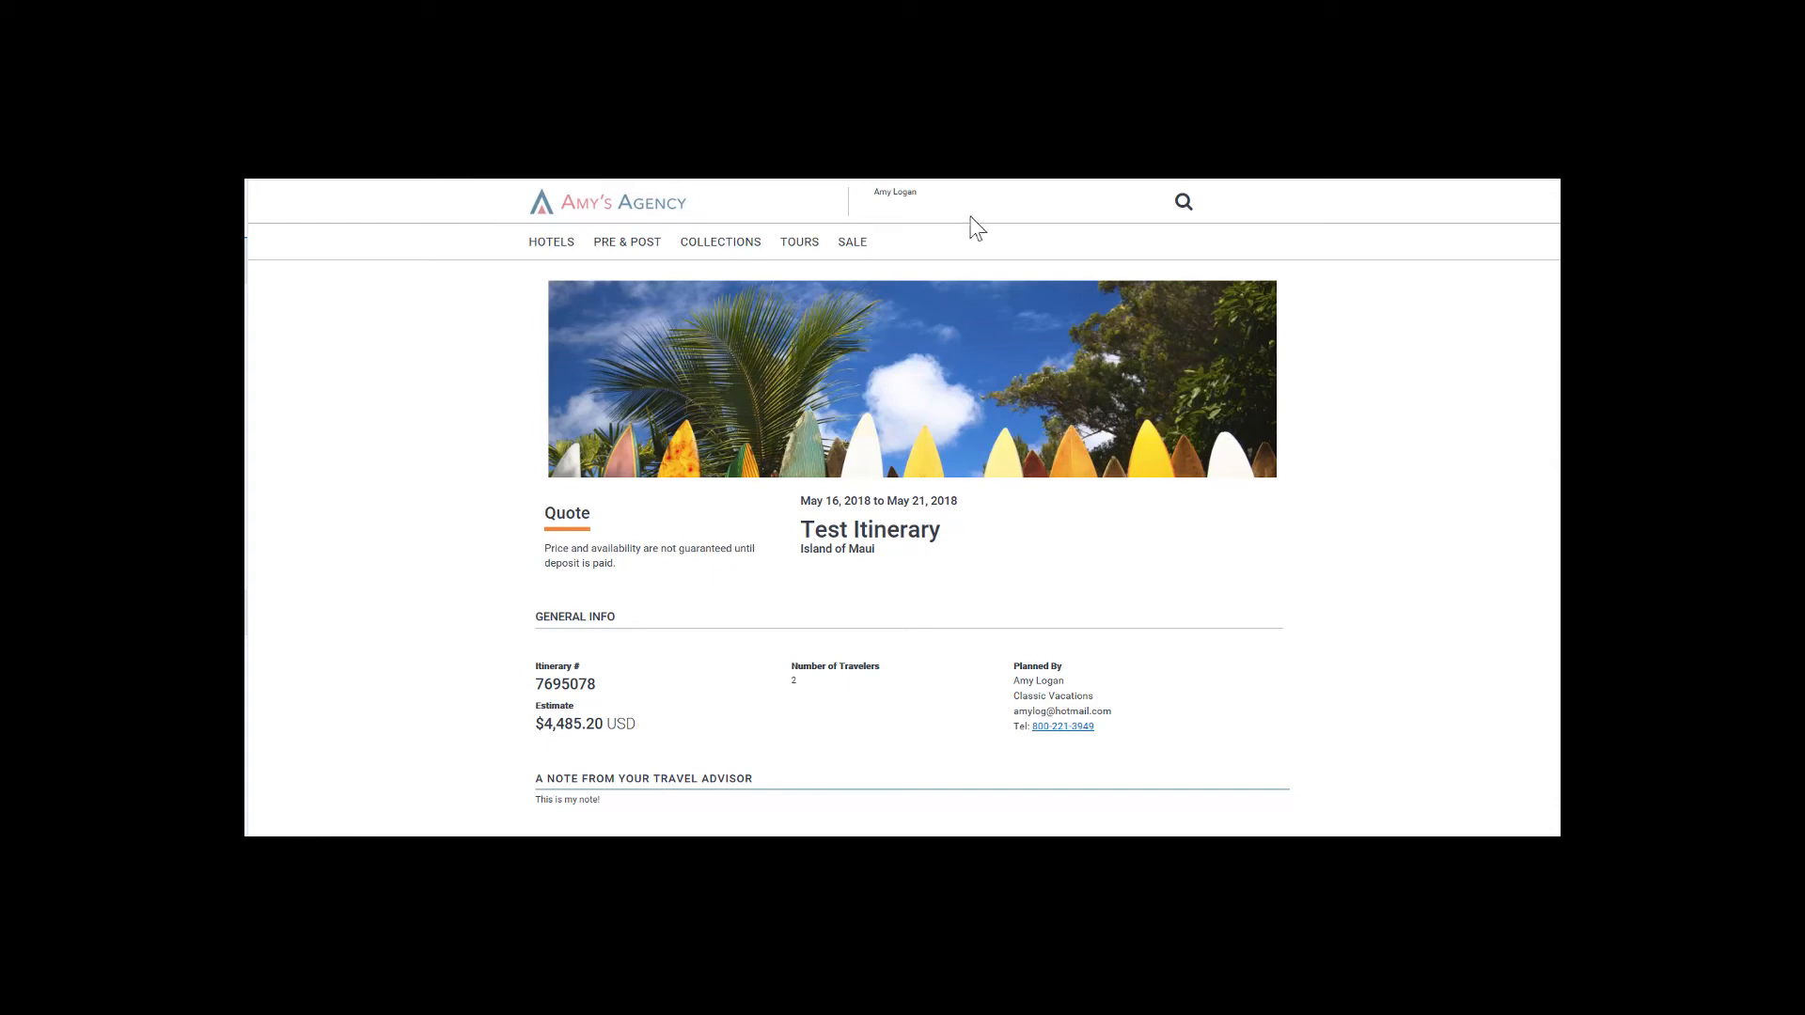
Examine the shared quote as the client sees it, including the general info, advisor's note and hotel description.
scroll(890, 346, down, 3)
scroll(894, 353, down, 3)
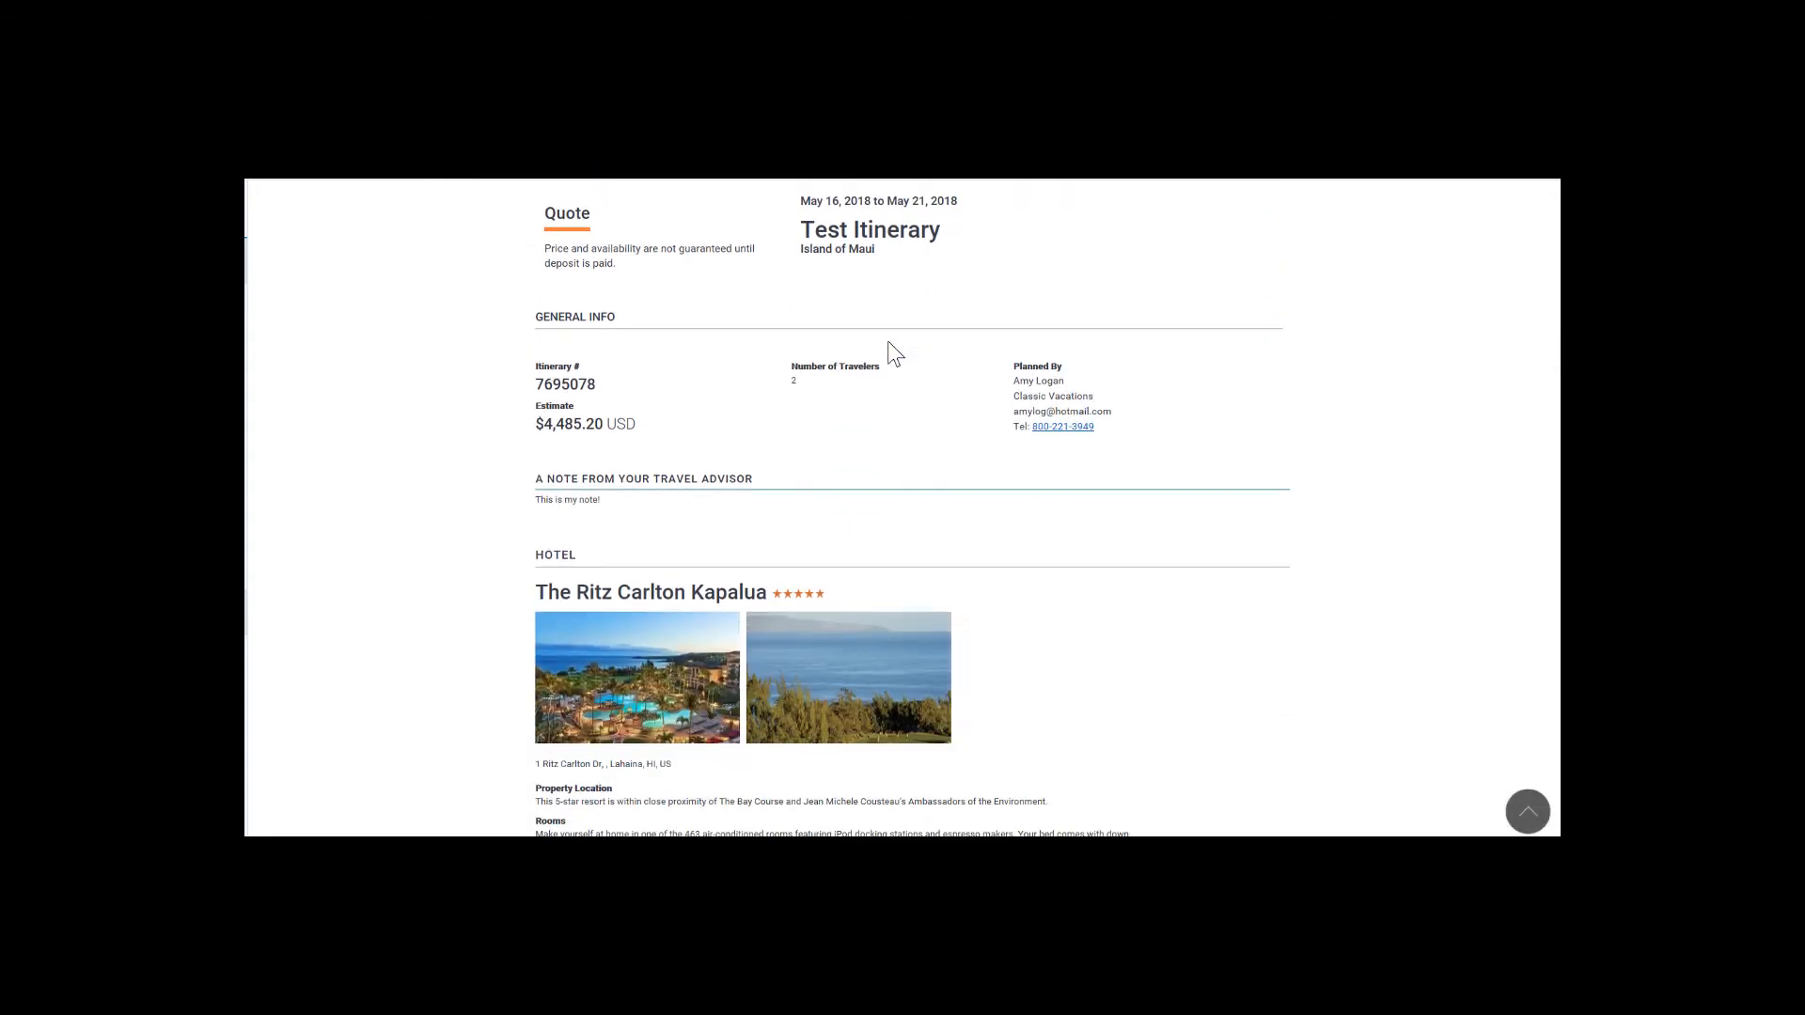
scroll(890, 346, up, 4)
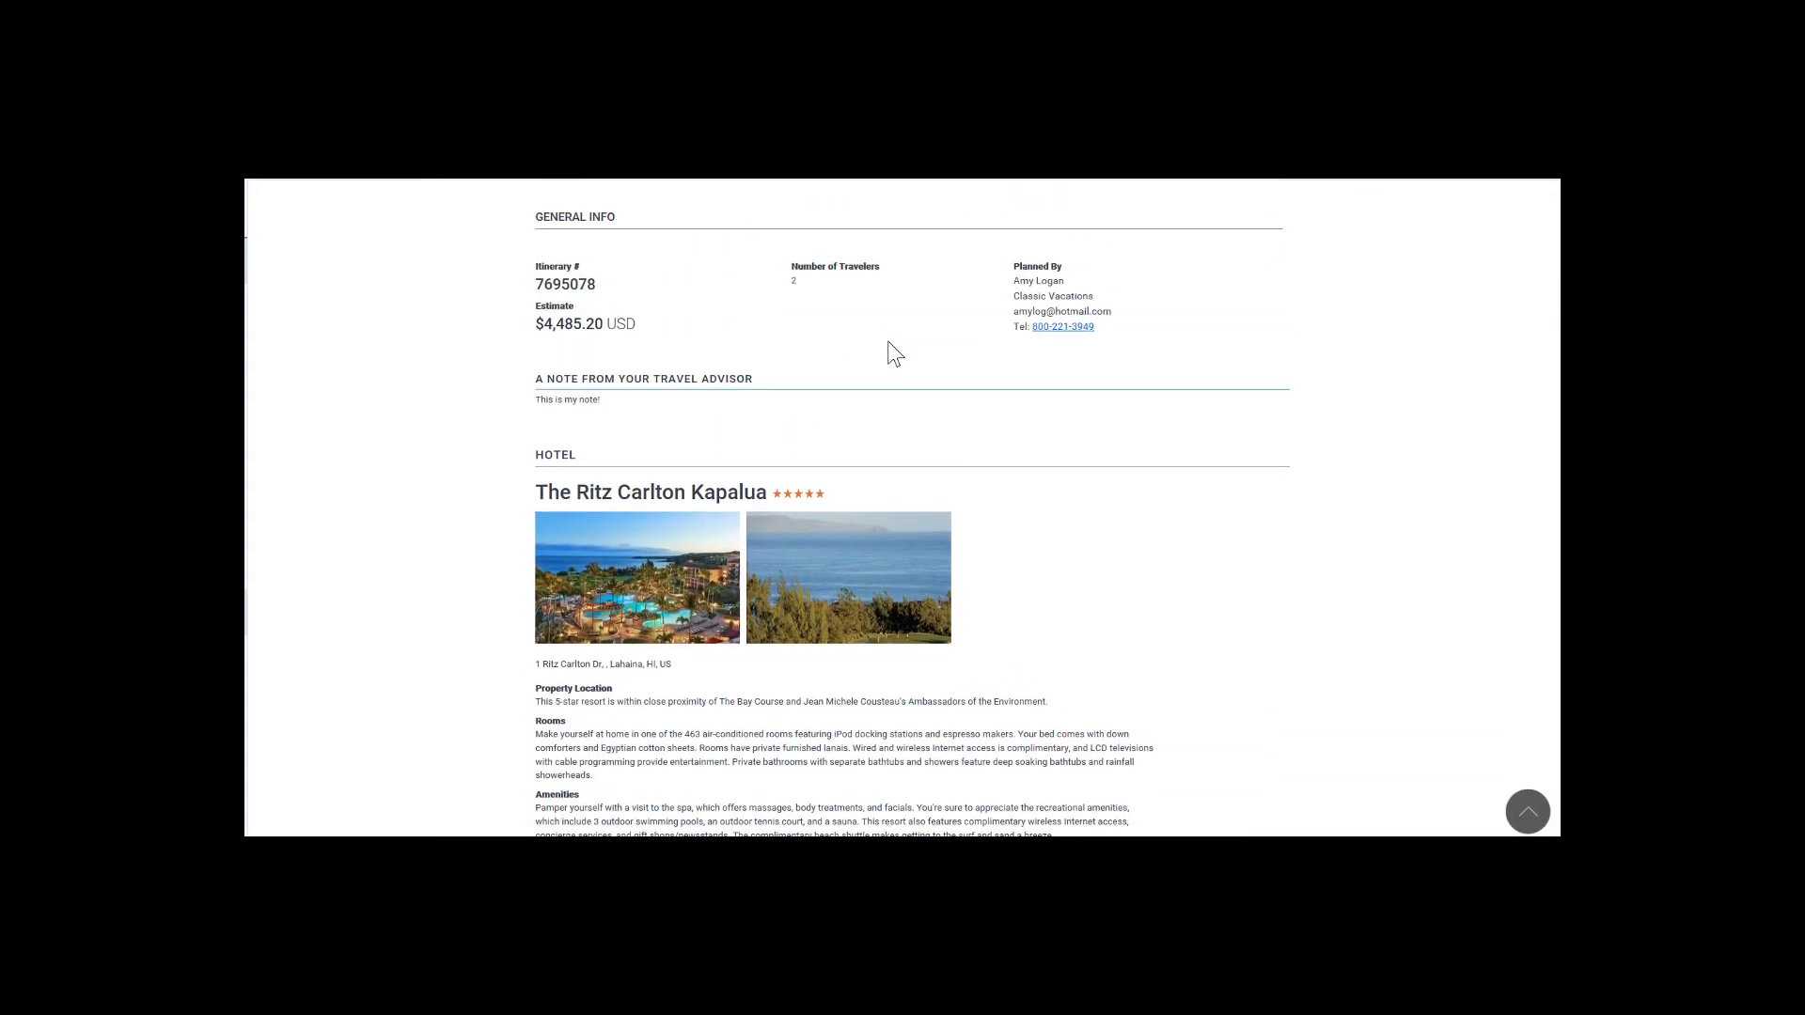